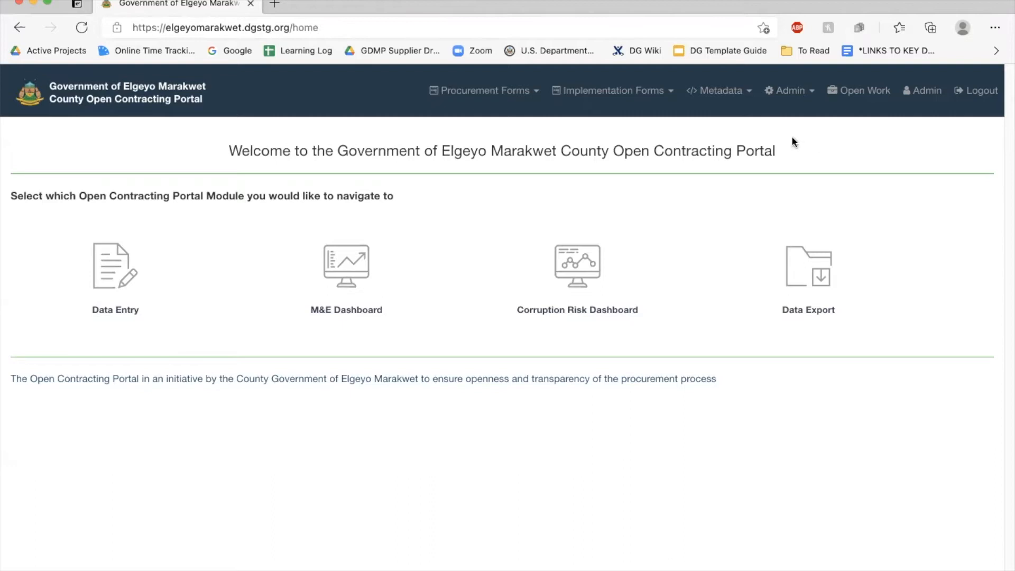
Open the Metadata dropdown in the portal's top navigation bar
left_click(723, 94)
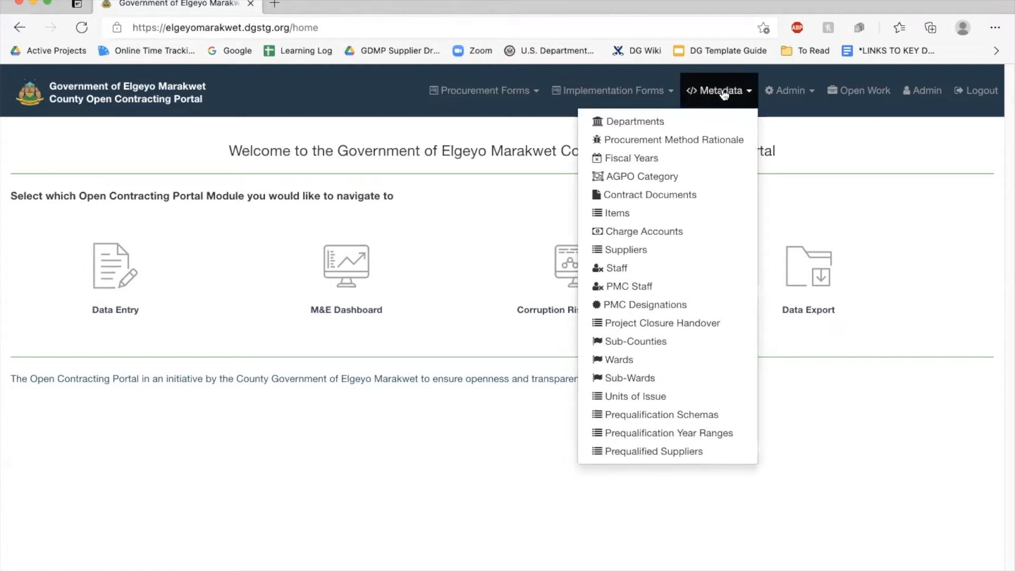
Open Metadata > Prequalification Schemas and review the Year Range and Name filters without applying them
left_click(682, 416)
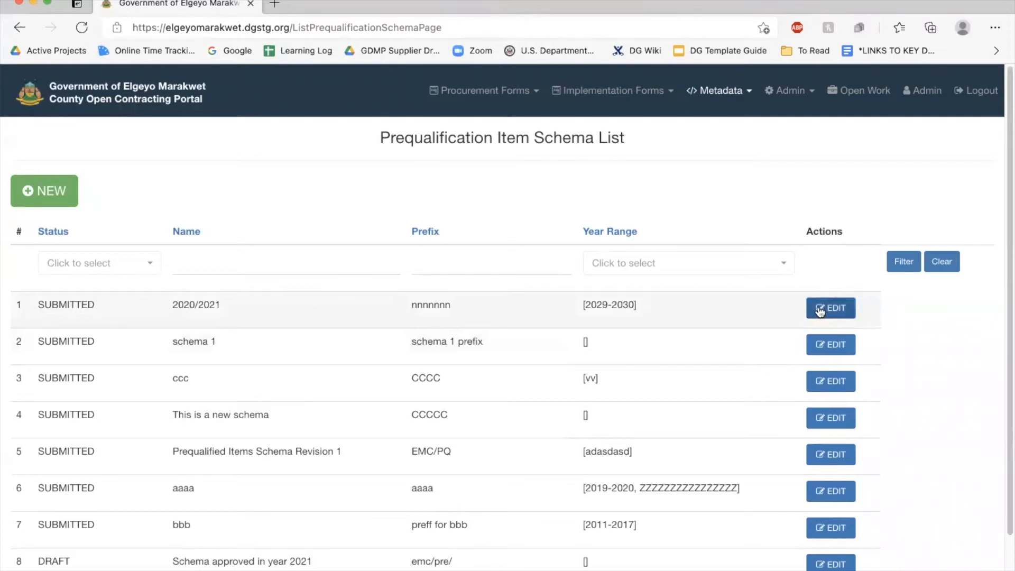
scroll(325, 305, "down", 1)
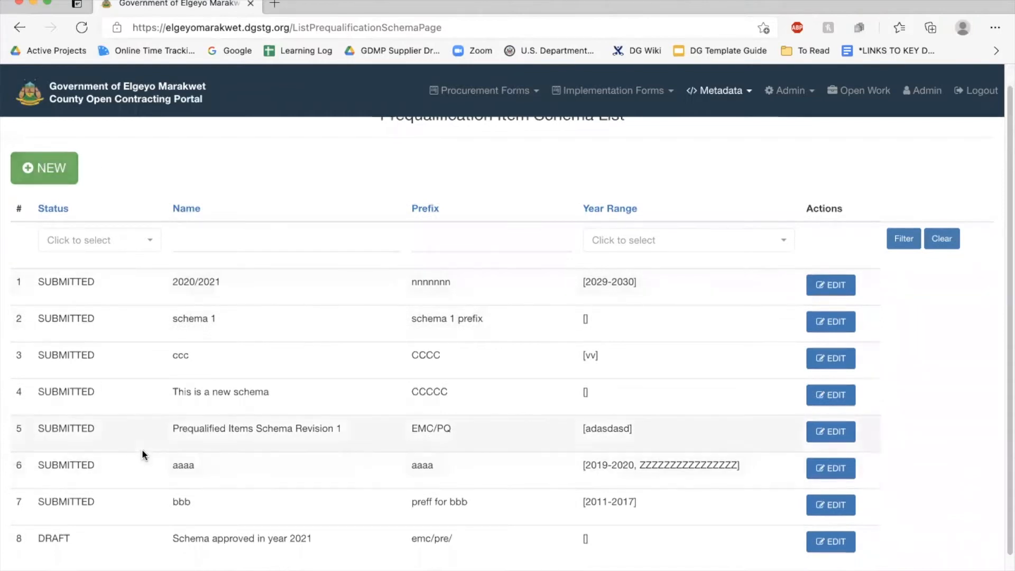
left_click(676, 233)
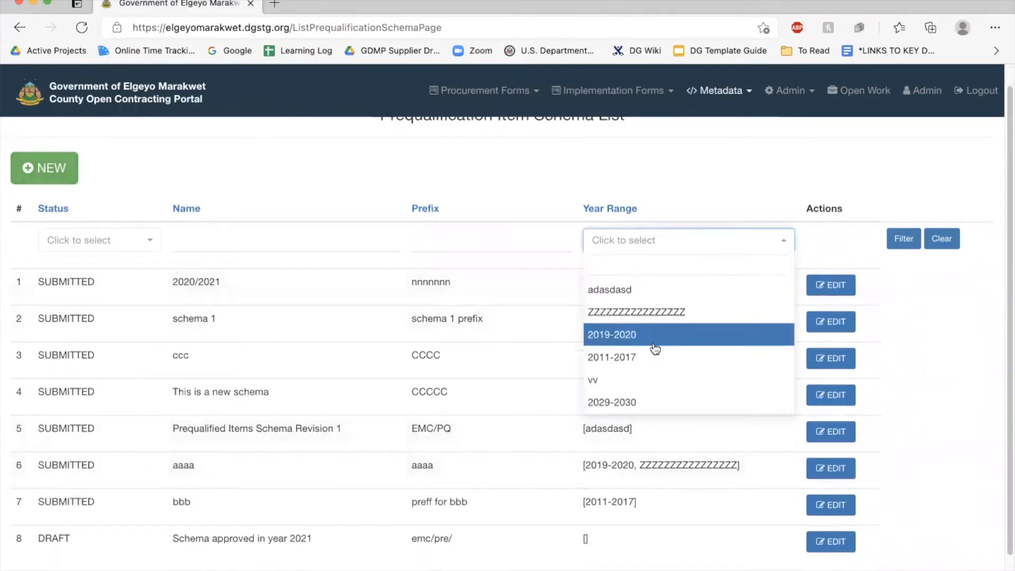
key("Escape")
left_click(420, 240)
left_click(241, 239)
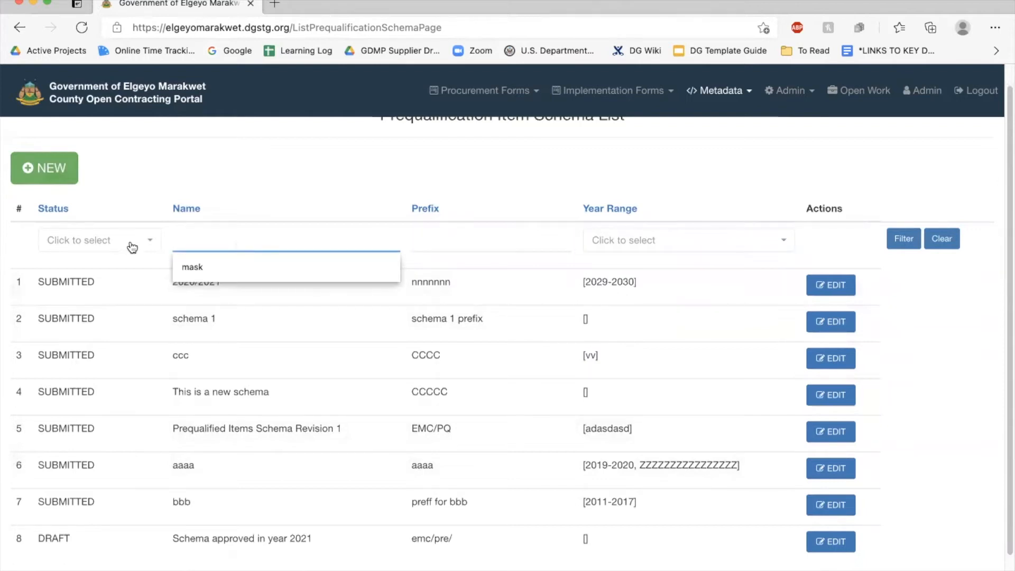
left_click(168, 168)
scroll(91, 284, "down", 1)
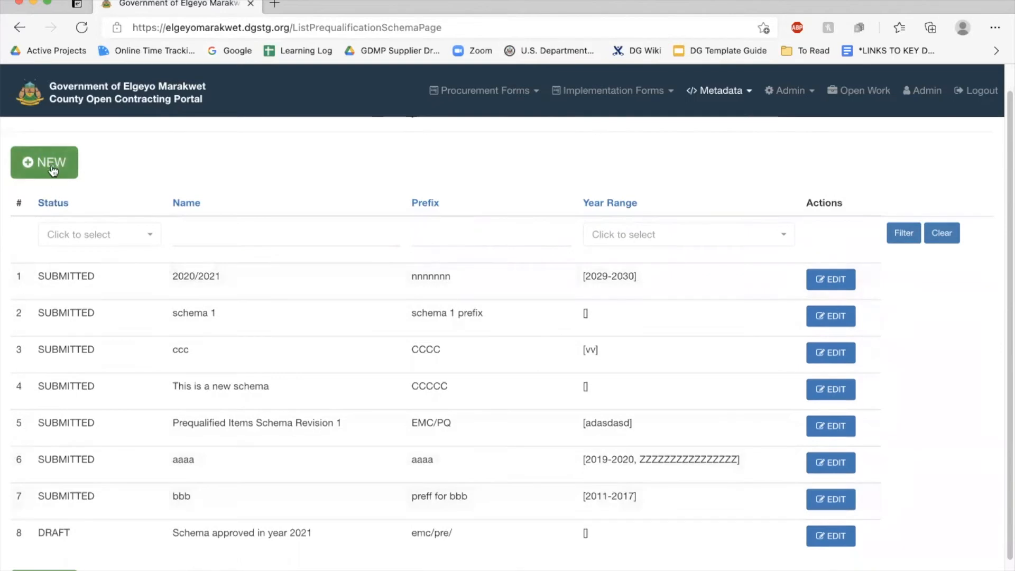
scroll(52, 180, "up", 2)
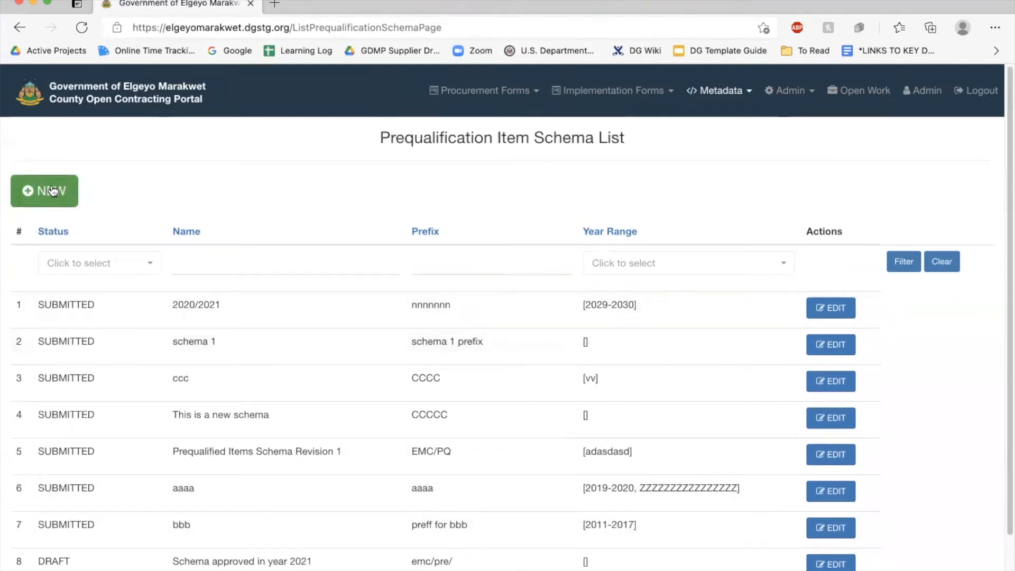
Create a new empty prequalification schema from the schema list's NEW button
left_click(51, 190)
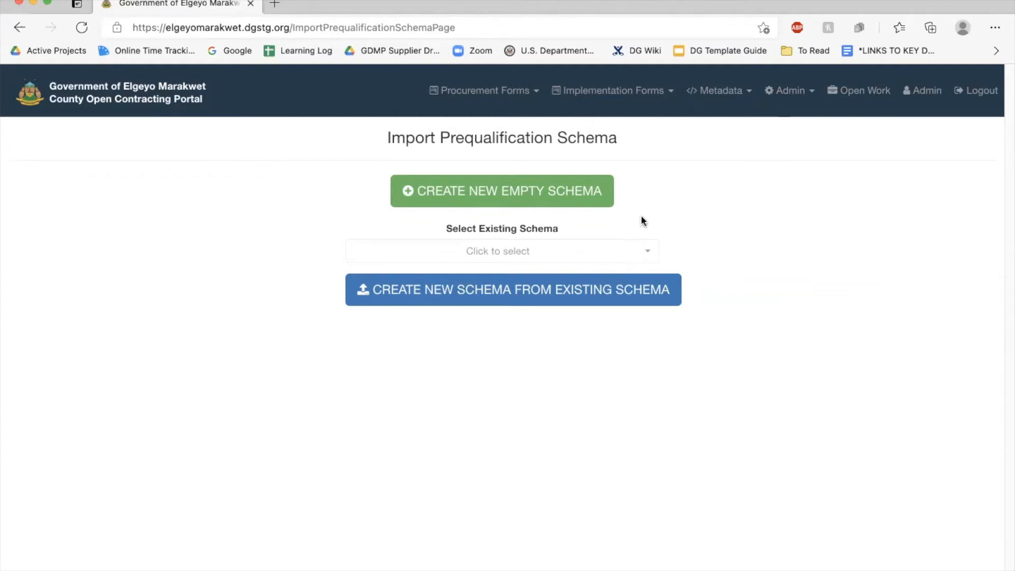
left_click(523, 192)
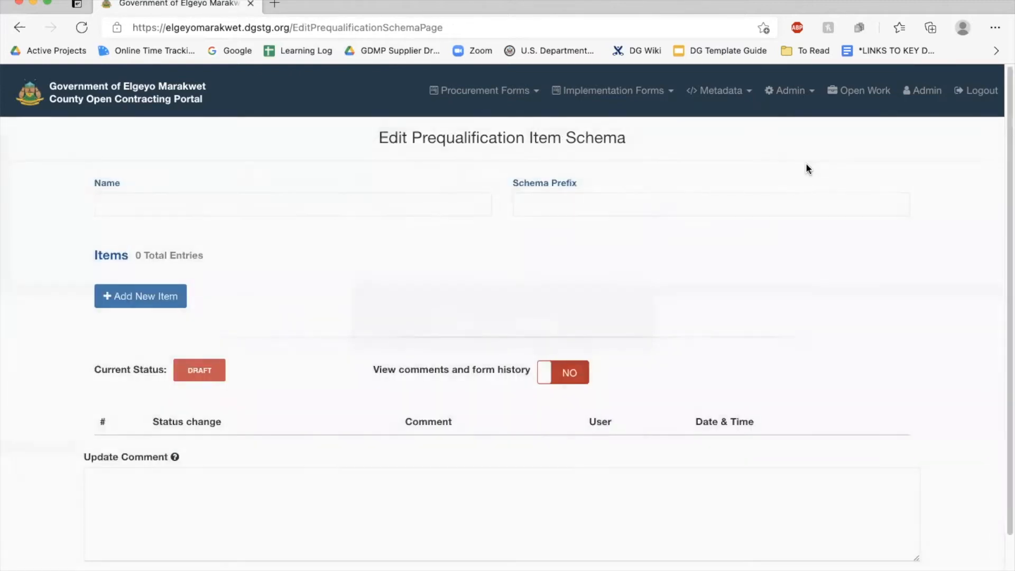
Name the schema 'Schema approved in year 2022' and set its prefix to 'emc/'
left_click(209, 204)
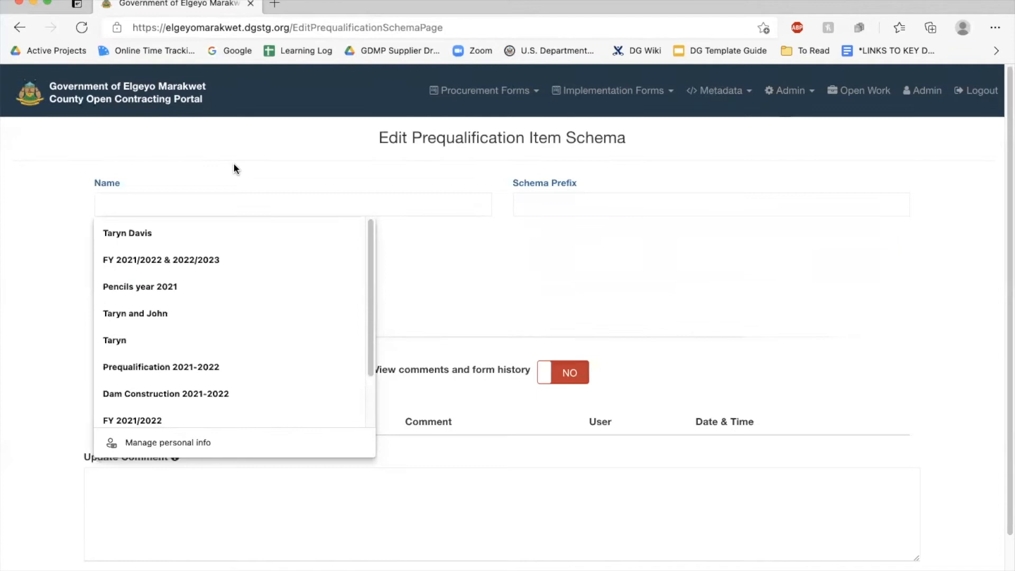
type("Schema approved in year 2")
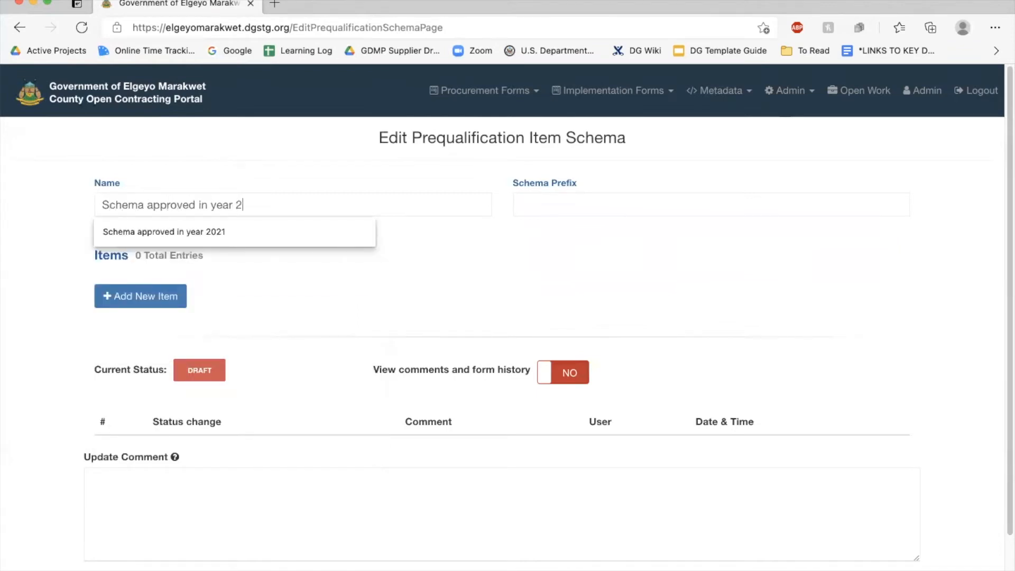
type("022")
left_click(544, 199)
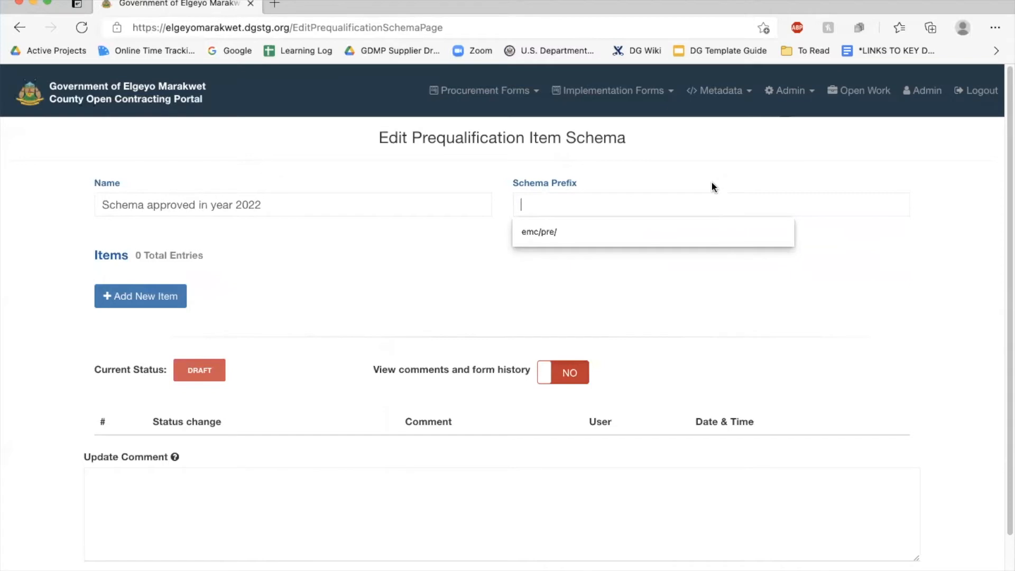
left_click(591, 231)
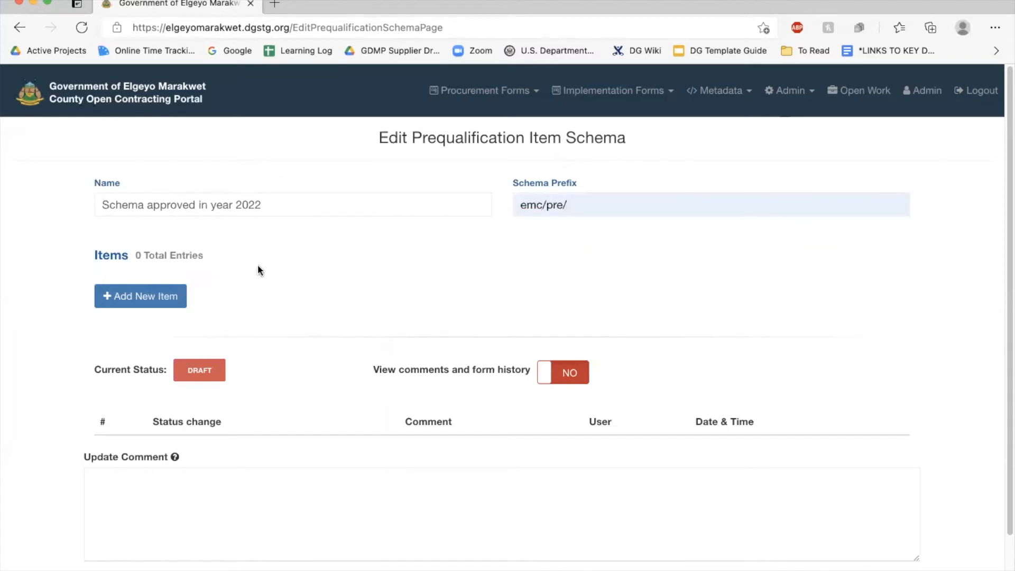
left_click(632, 205)
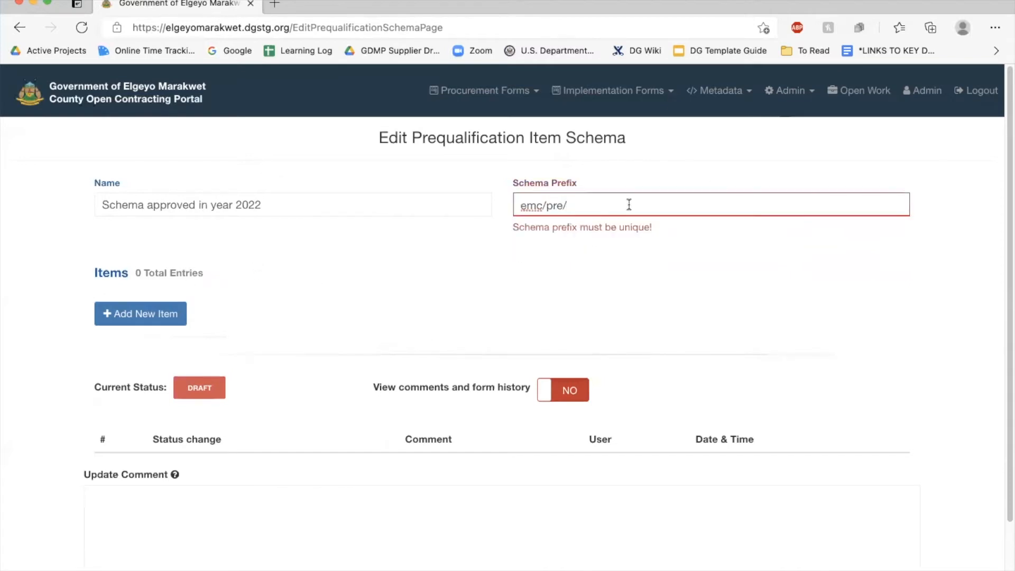
key("BackSpace")
key("BackSpace")
key("BackSpace")
key("BackSpace")
left_click(418, 270)
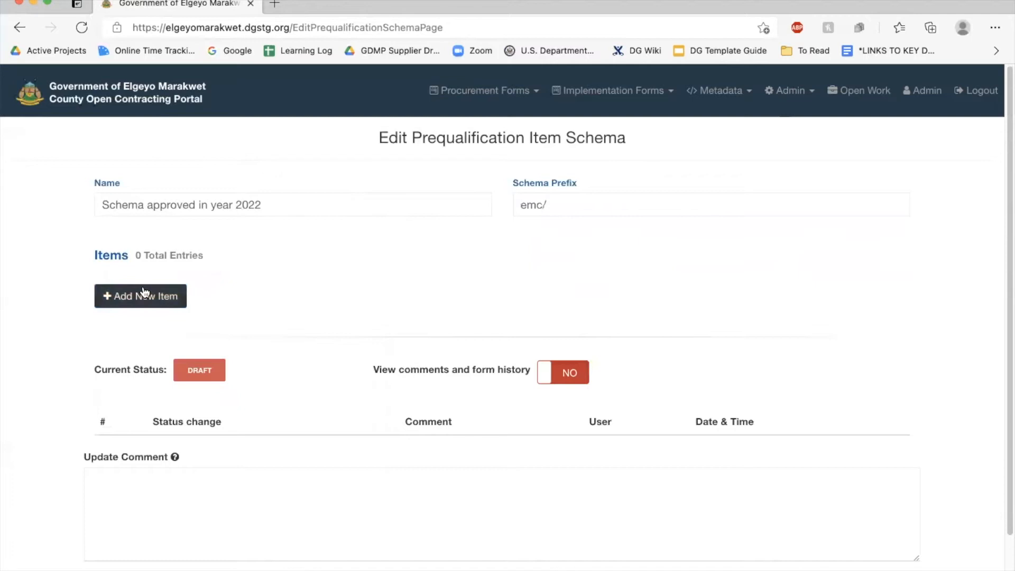
Add item Road, code 098708679, tagged with AGPO categories Youth and Women
left_click(126, 299)
scroll(189, 222, "down", 2)
scroll(189, 220, "up", 1)
left_click(131, 313)
type("098708679")
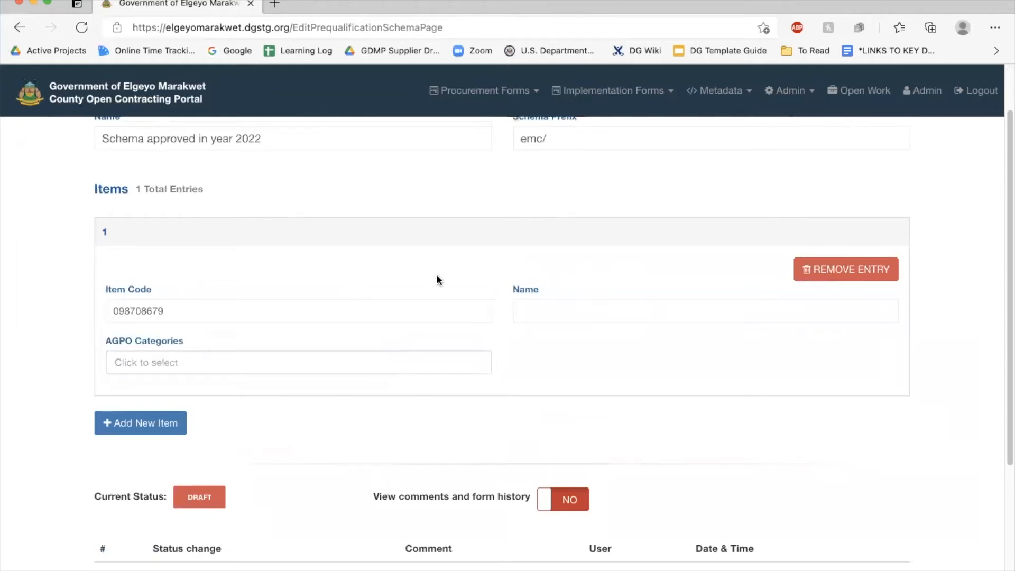
left_click(539, 305)
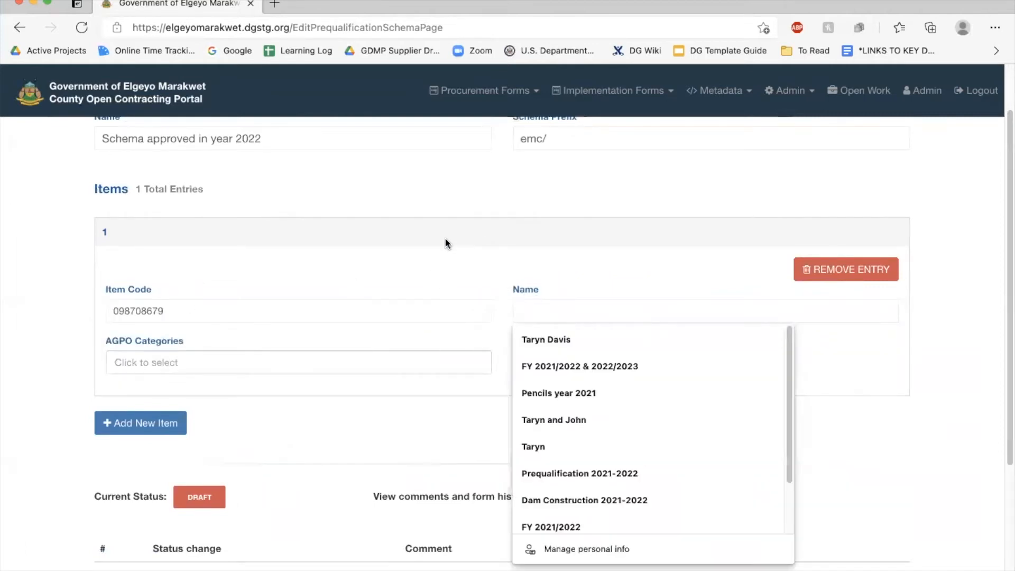
type("Road")
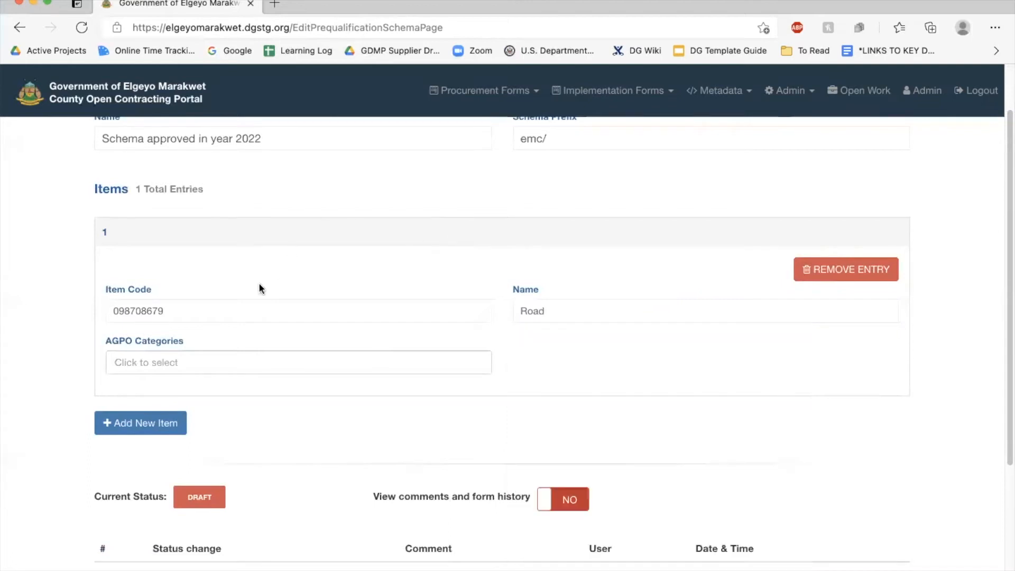
left_click(178, 362)
left_click(124, 408)
left_click(249, 362)
left_click(150, 435)
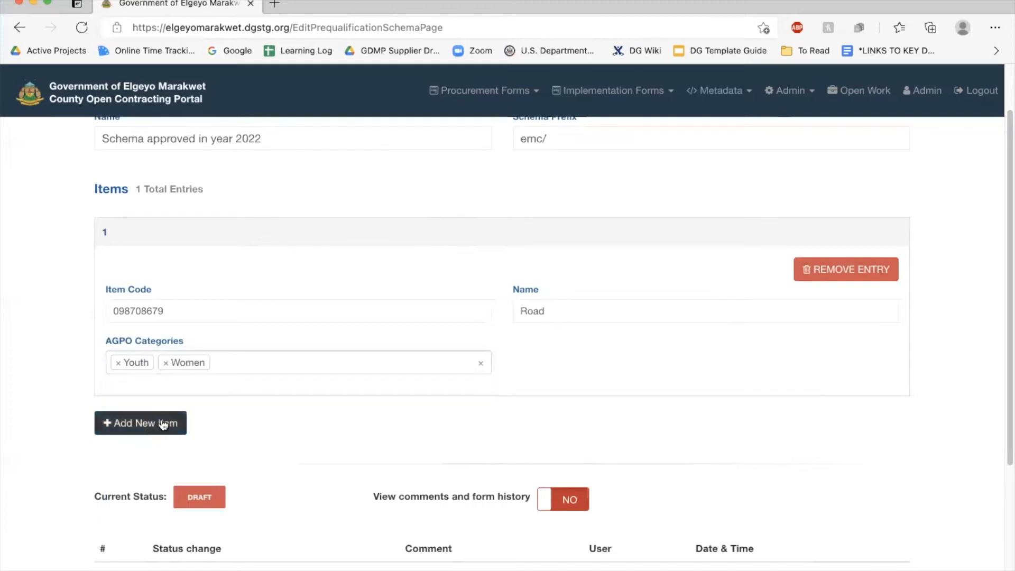
Add a second item, pencils, code 89686, tagged with AGPO category PWD
left_click(142, 426)
scroll(299, 372, "down", 5)
scroll(299, 376, "up", 4)
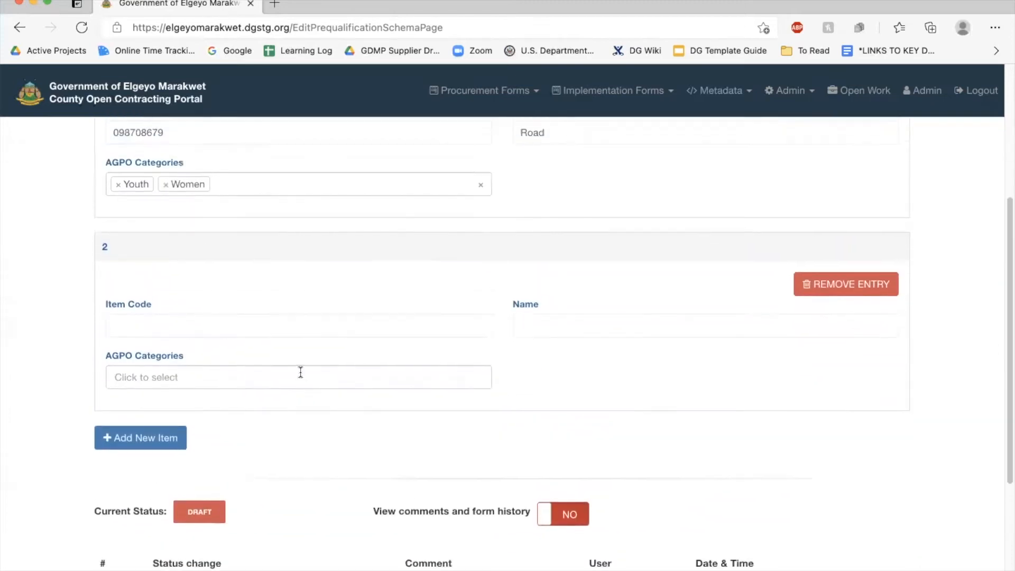
left_click(244, 403)
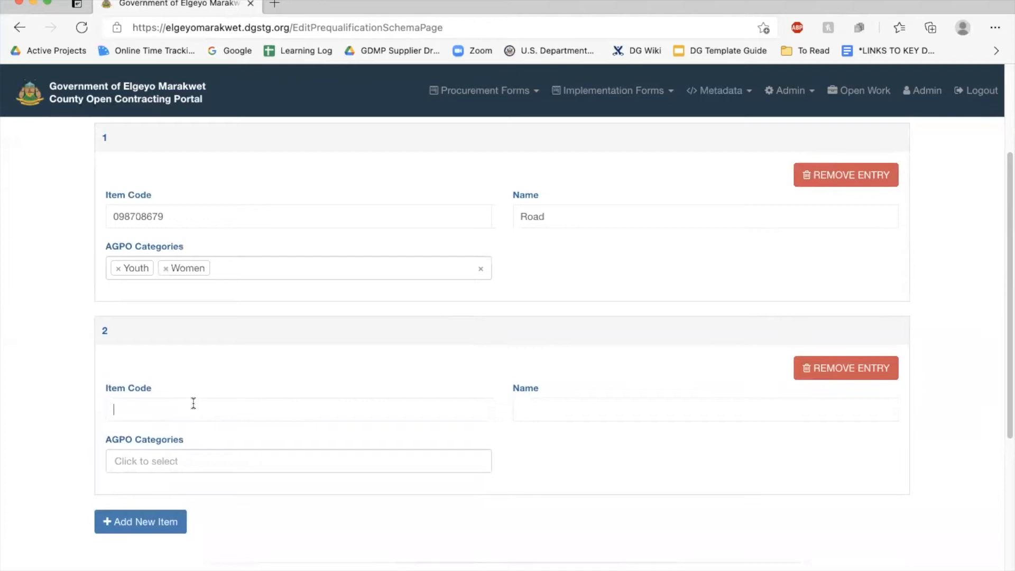
type("89686")
left_click(527, 410)
type("pencils")
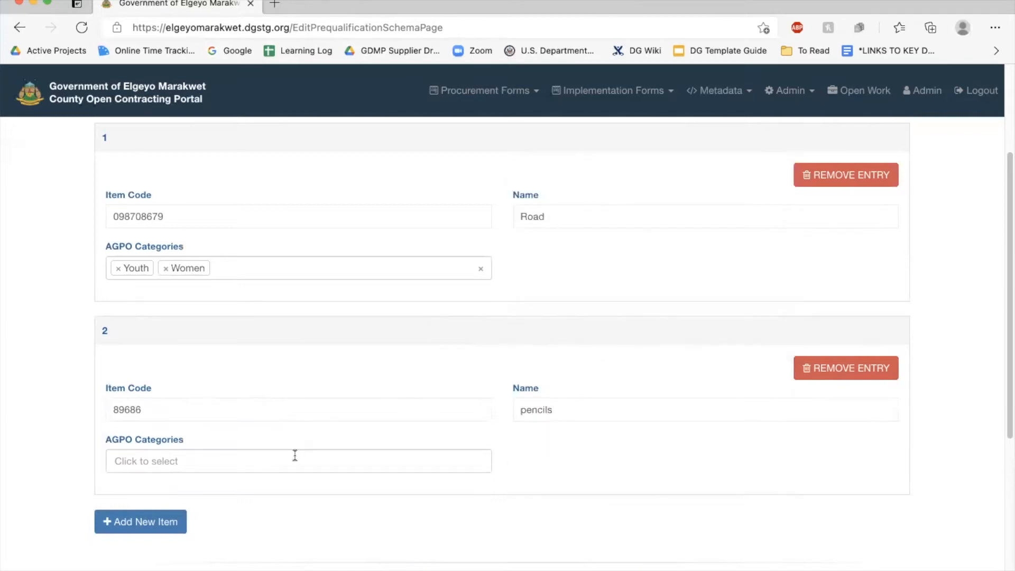
left_click(222, 459)
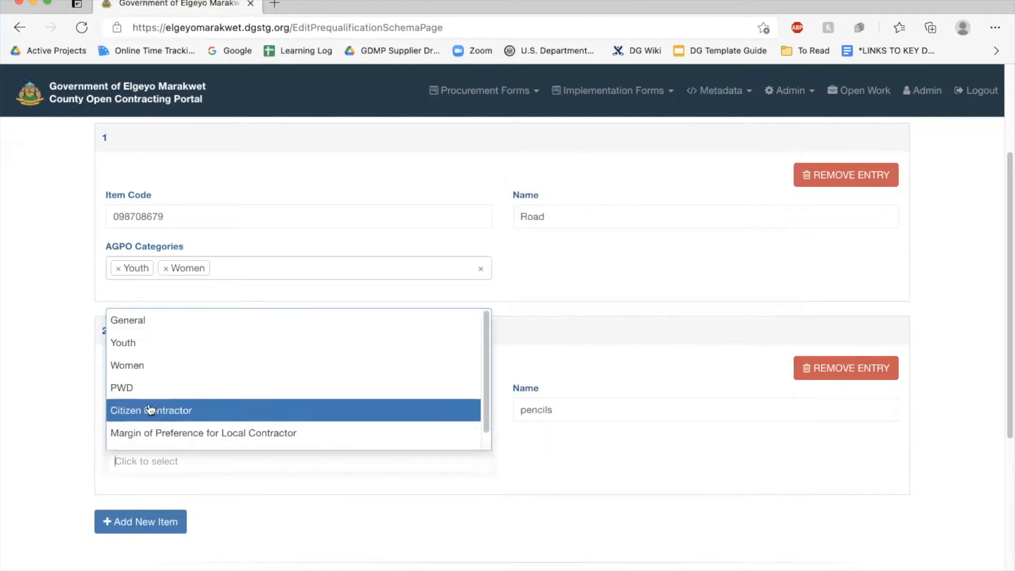
left_click(139, 388)
Save and submit the 'Schema approved in year 2022' schema from the bottom of the form
scroll(236, 498, "down", 6)
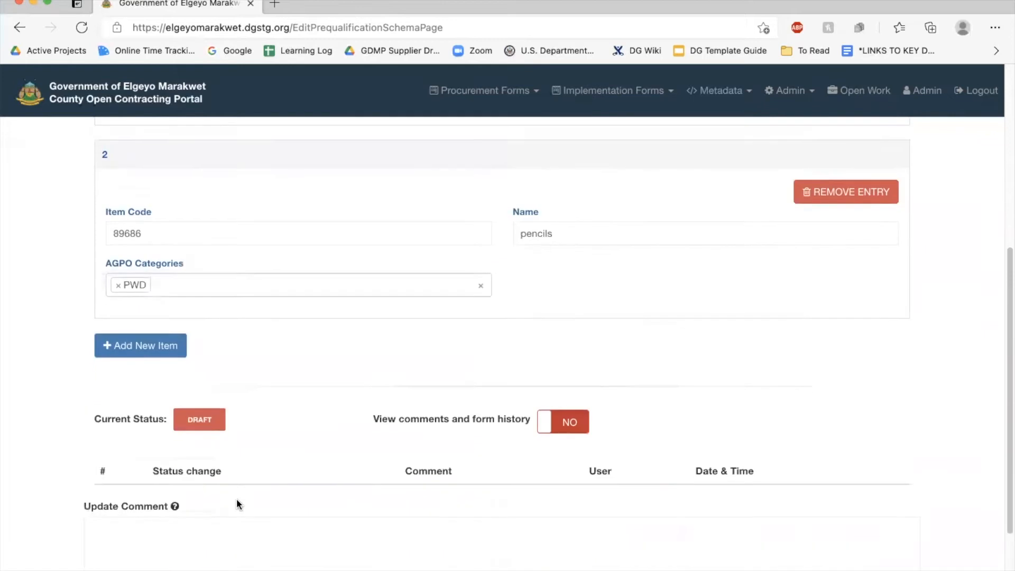
scroll(370, 249, "up", 10)
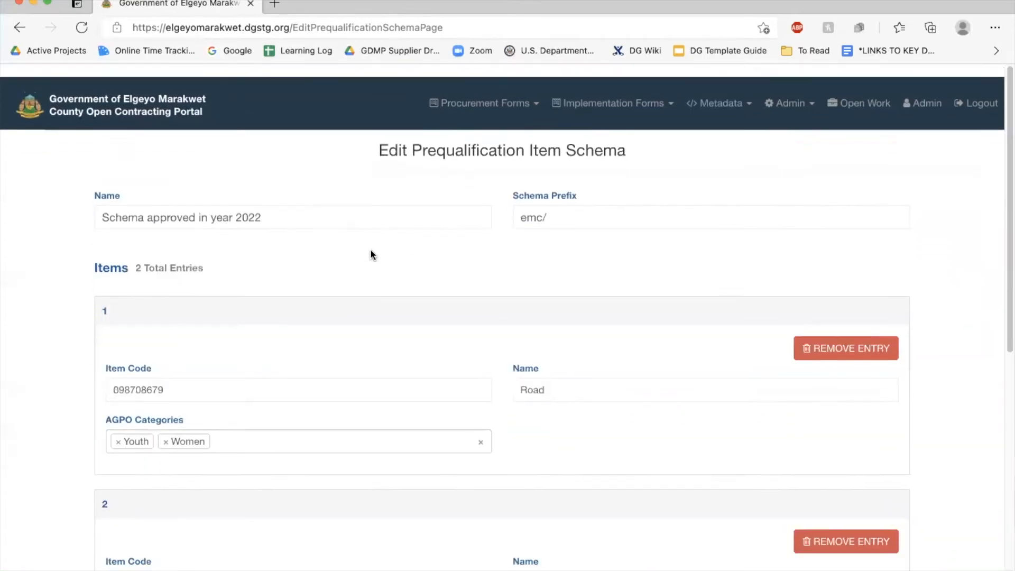
scroll(371, 255, "down", 10)
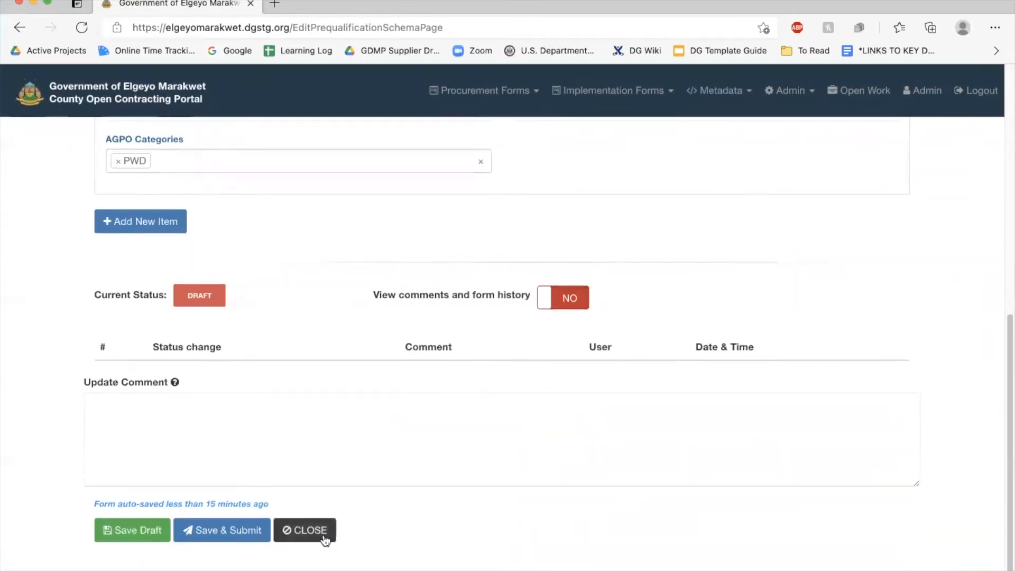
left_click(320, 532)
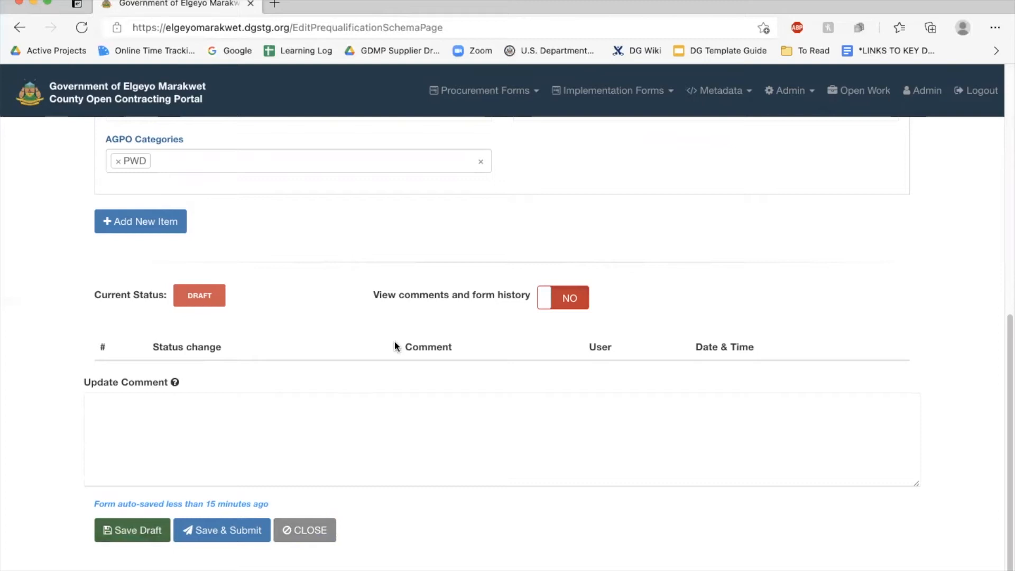
scroll(393, 346, "up", 10)
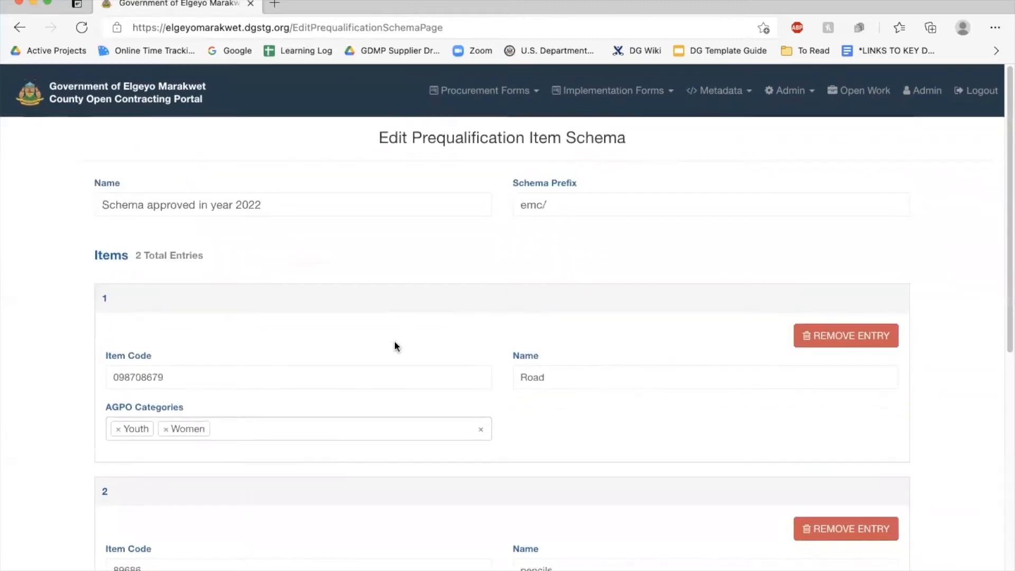
scroll(396, 346, "down", 10)
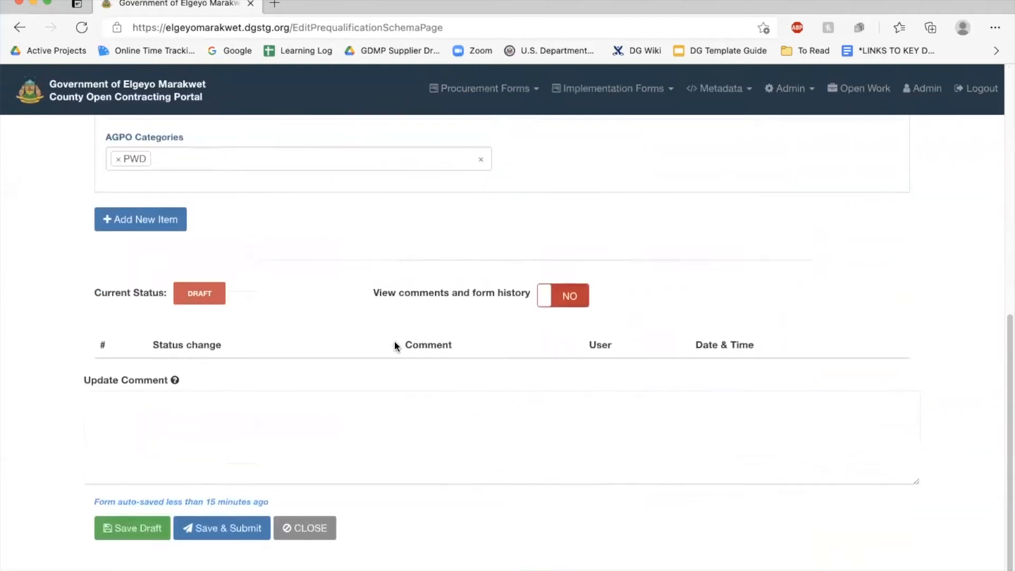
left_click(224, 533)
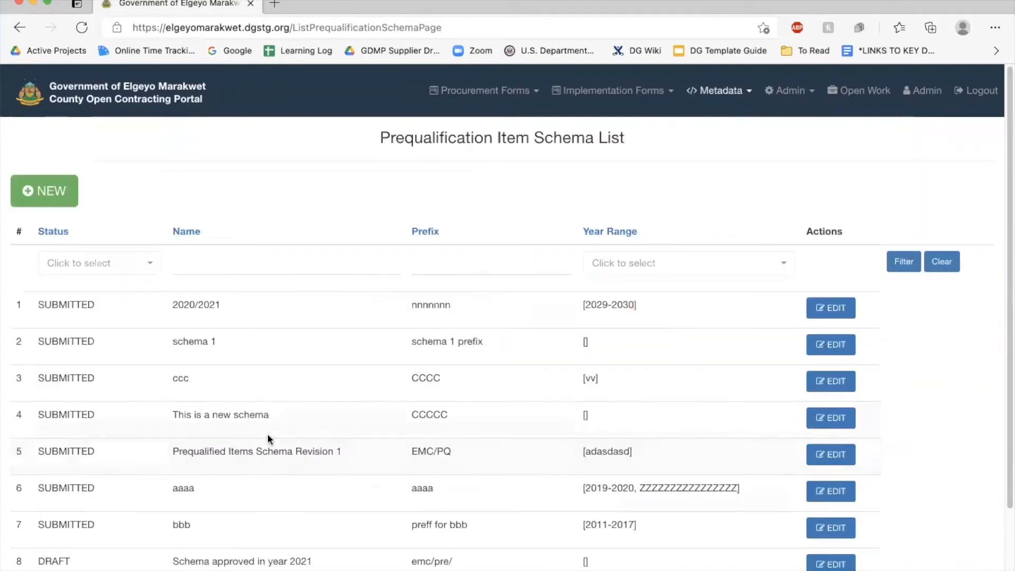
Go to Metadata > Prequalification Year Ranges and start a new year range
scroll(274, 424, "down", 3)
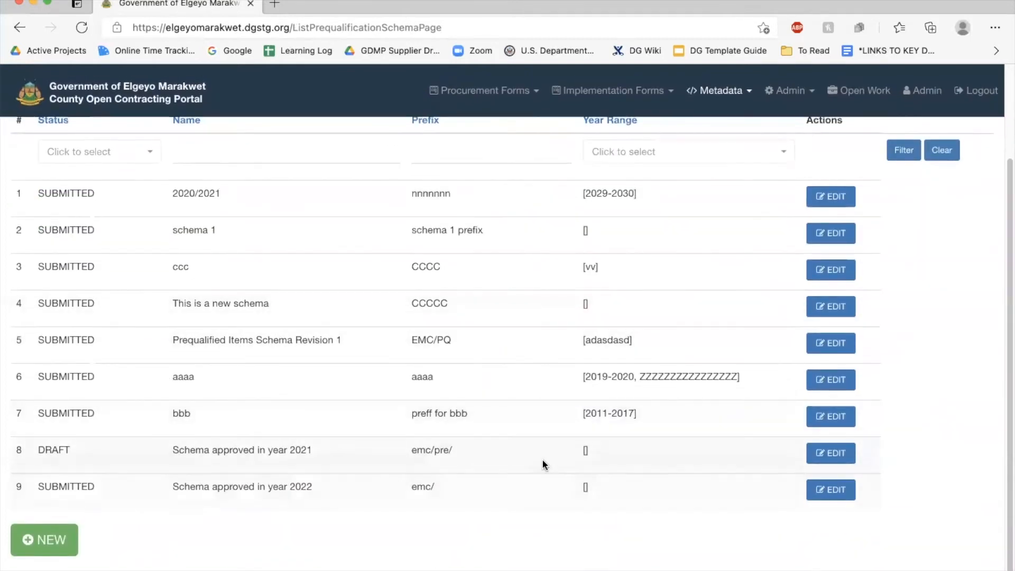
scroll(622, 459, "up", 2)
scroll(600, 473, "down", 2)
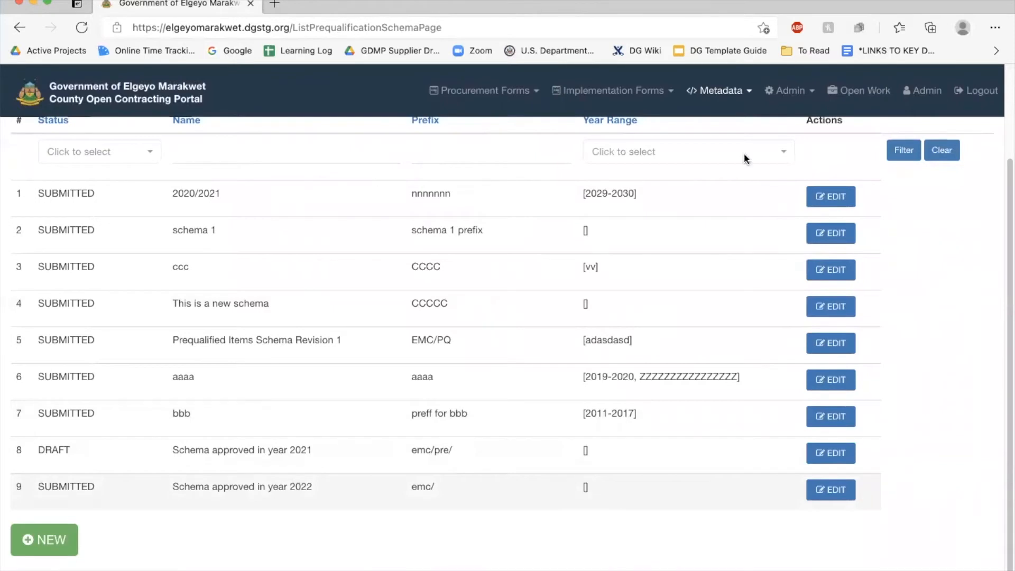
left_click(737, 93)
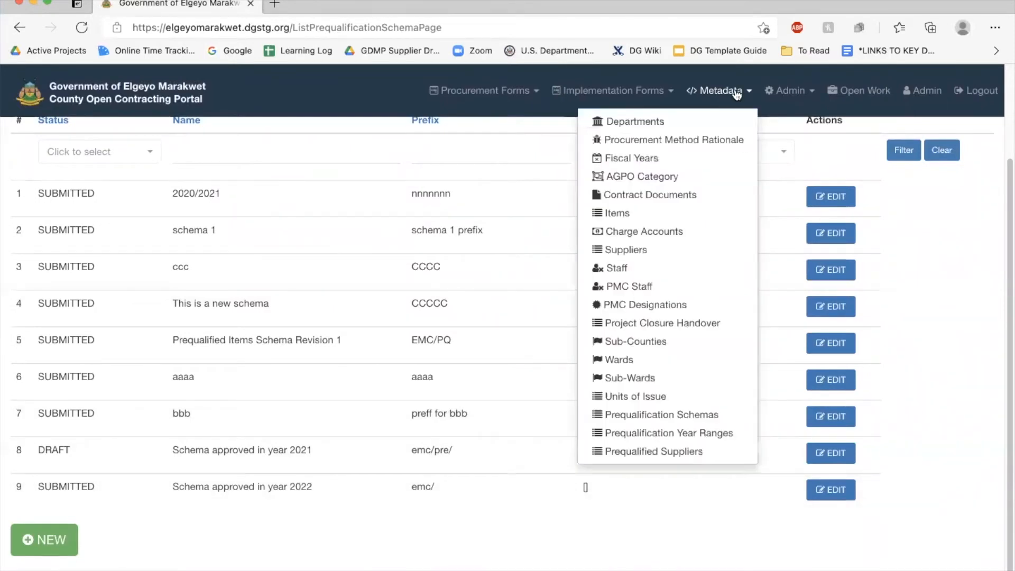
left_click(658, 435)
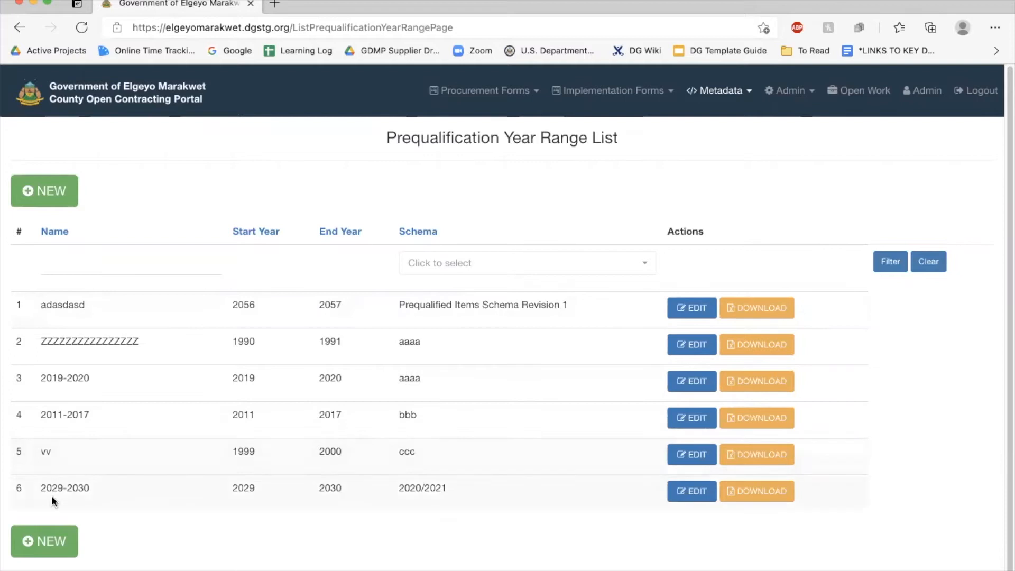
left_click(50, 540)
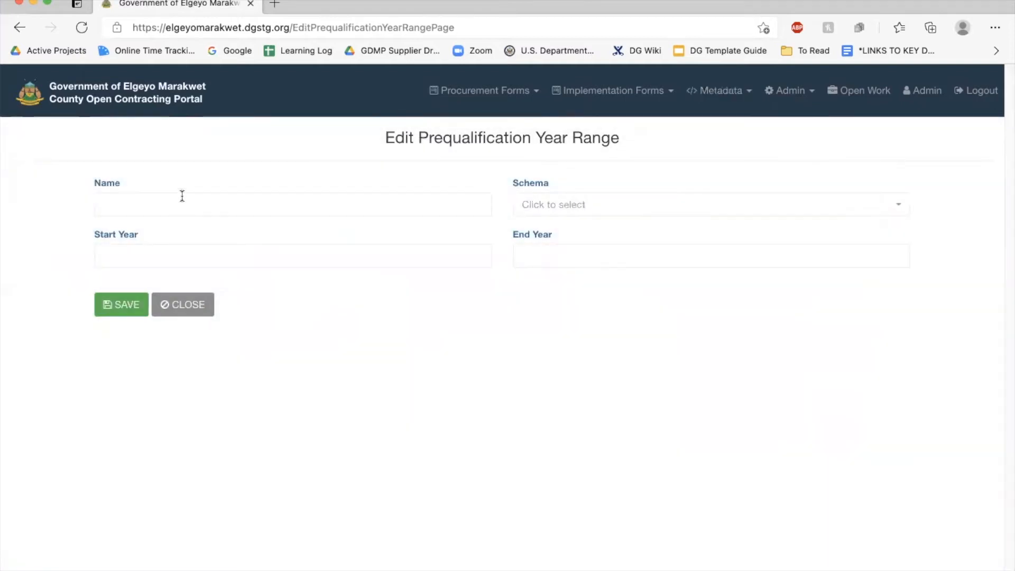
Name the year range '2022' and link it to 'Schema approved in year 2022'
left_click(142, 205)
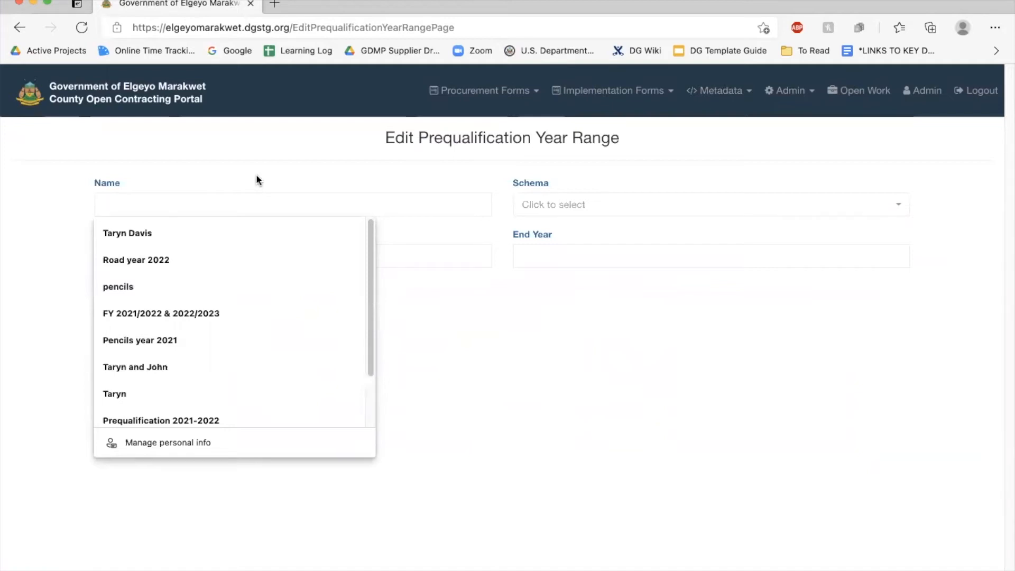
type("F")
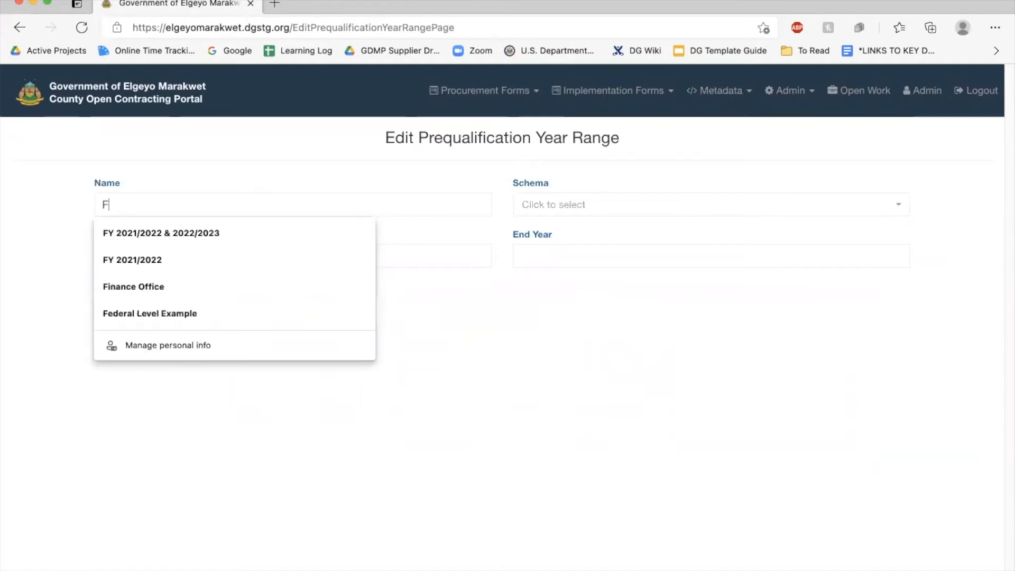
key("BackSpace")
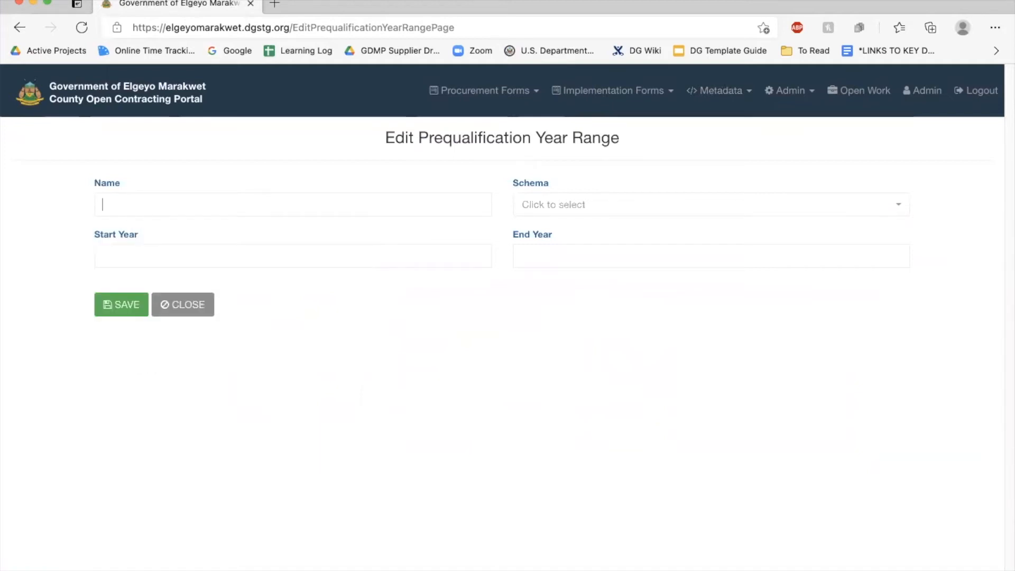
type("2022-2025")
left_click(556, 209)
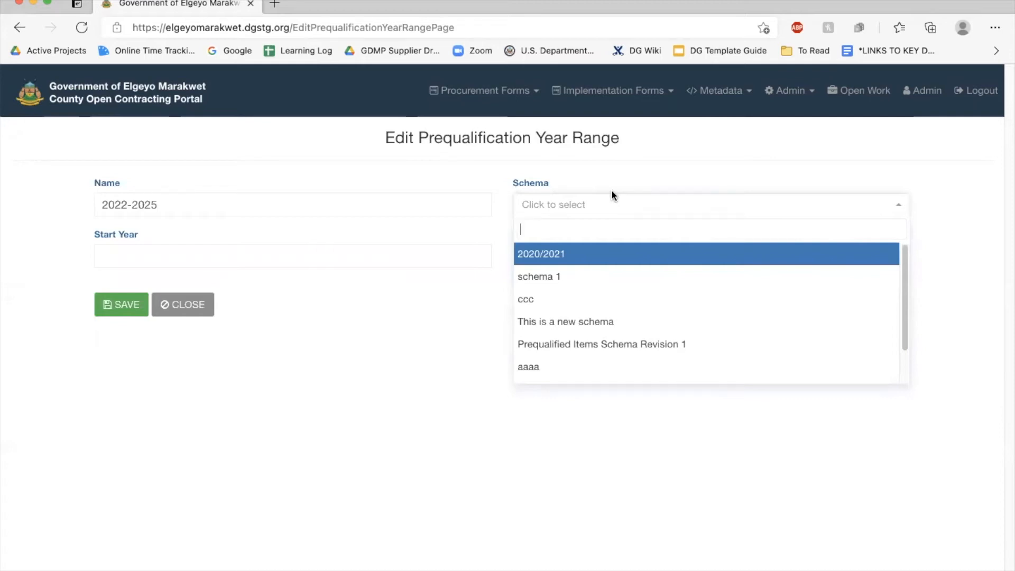
scroll(578, 355, "down", 2)
left_click(576, 370)
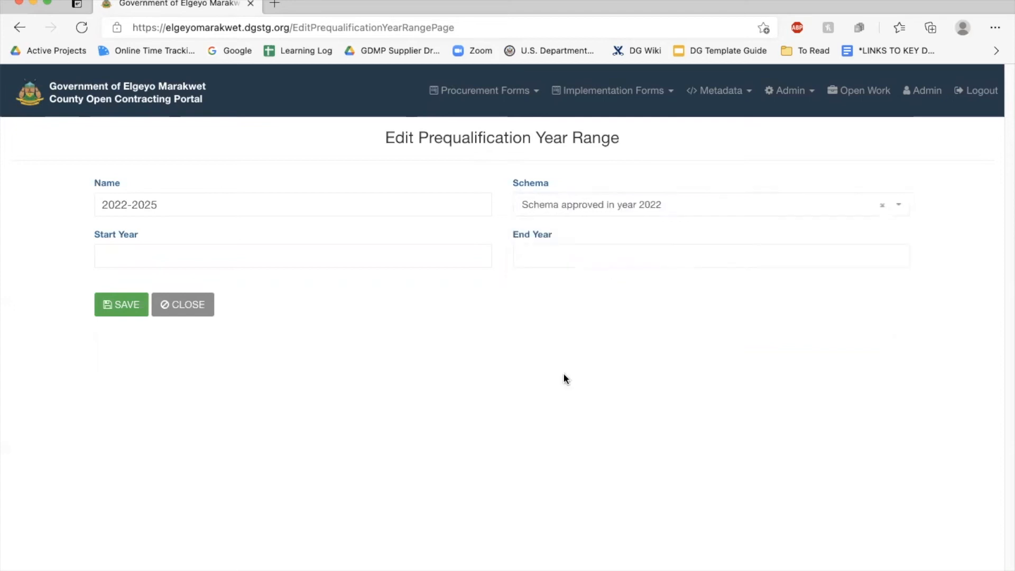
Set the start year to 2022 and the end year to 2025
left_click(148, 253)
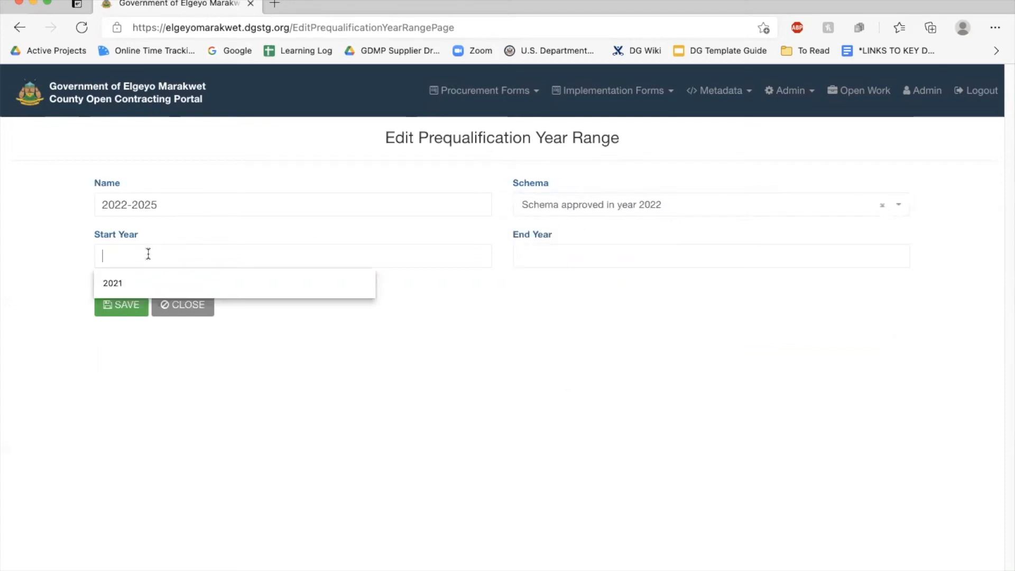
type("2022")
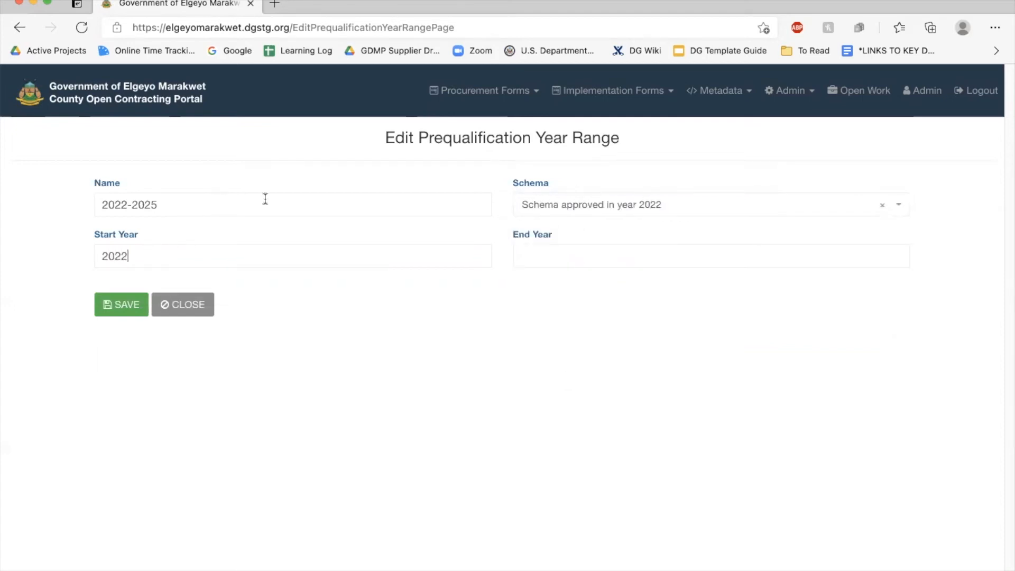
left_click(565, 257)
type("2025")
Prefix the year range name with 'Prequalified'
left_click(102, 207)
type("Sh")
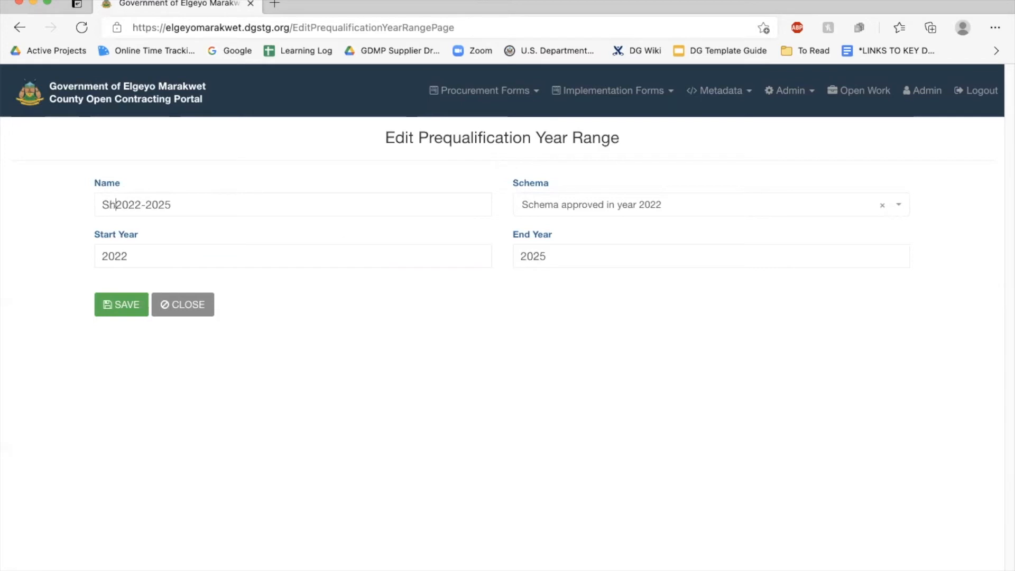
type("ema")
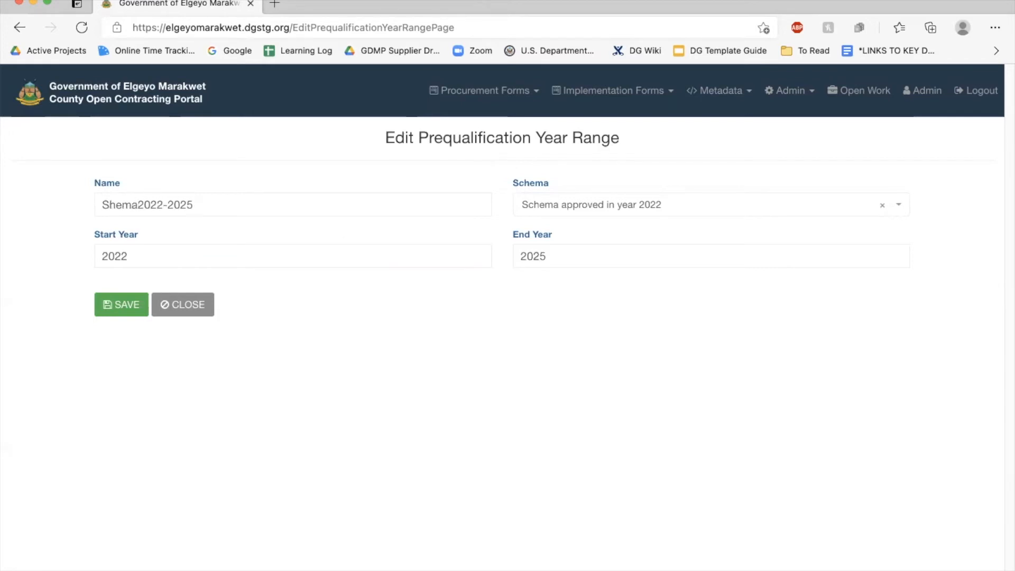
key("BackSpace")
key("BackSpace")
key("BackSpace")
key("BackSpace")
key("BackSpace")
type("prequa")
key("BackSpace")
key("BackSpace")
key("BackSpace")
key("BackSpace")
key("BackSpace")
key("BackSpace")
type("Pre")
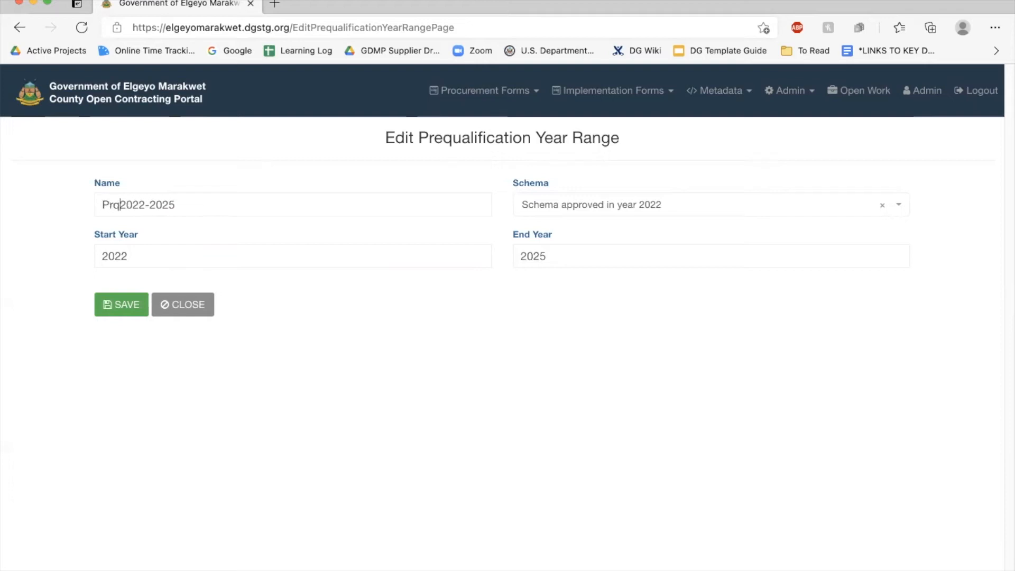
type("qualified")
Save the Prequalified 2022-2025 year range and go to Metadata > Prequalified Suppliers
left_click(121, 308)
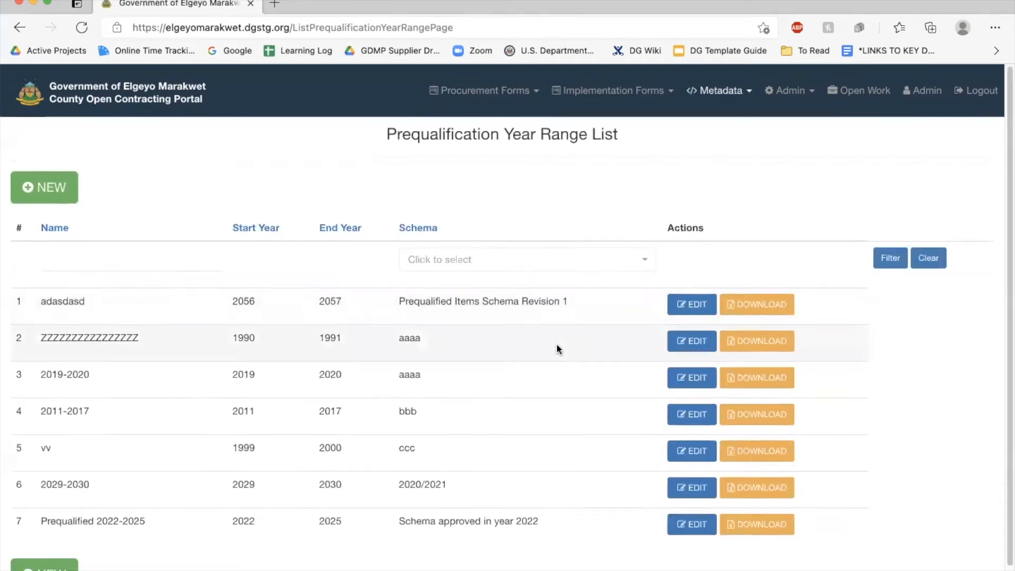
scroll(556, 344, "down", 2)
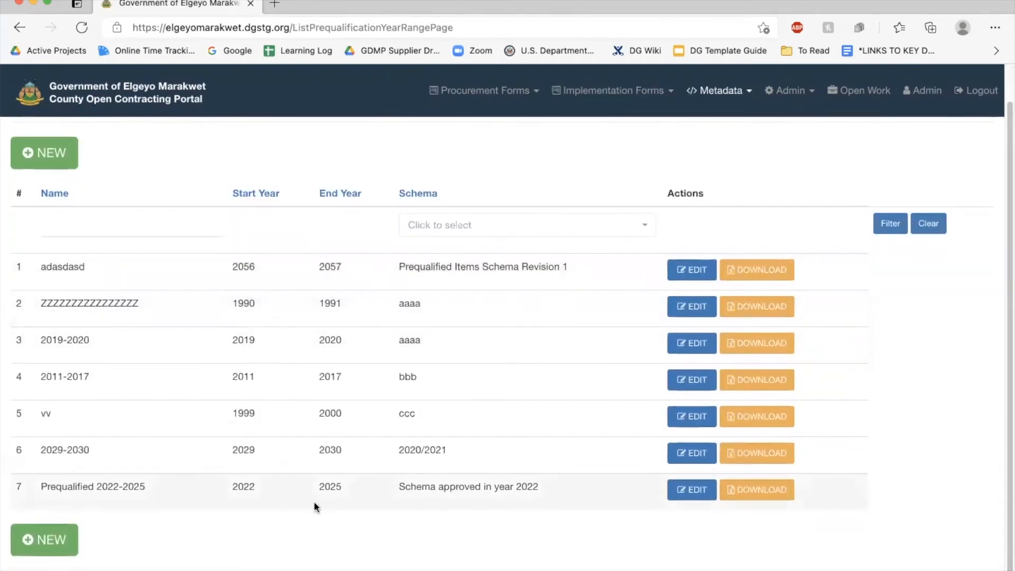
left_click(735, 92)
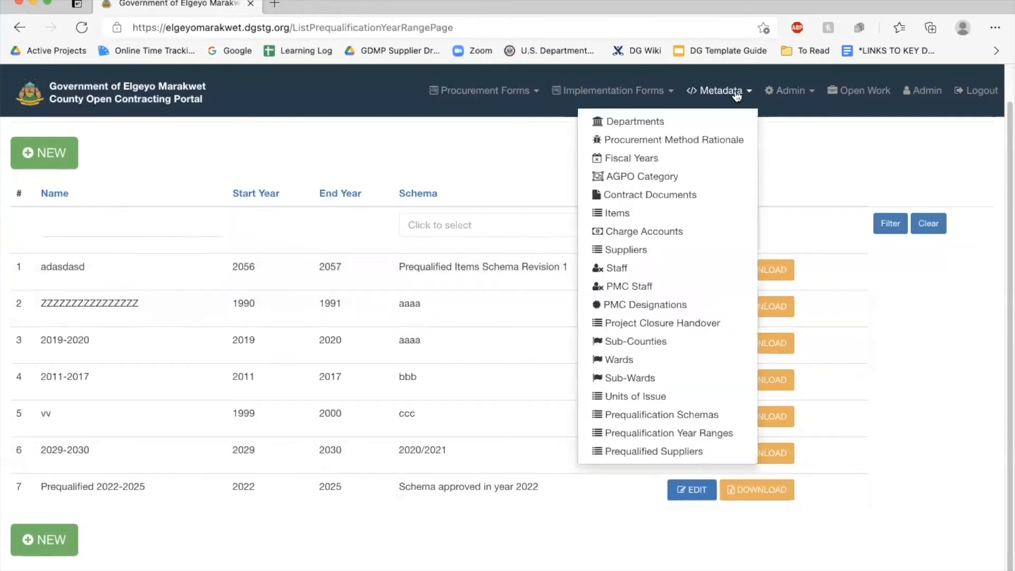
left_click(652, 453)
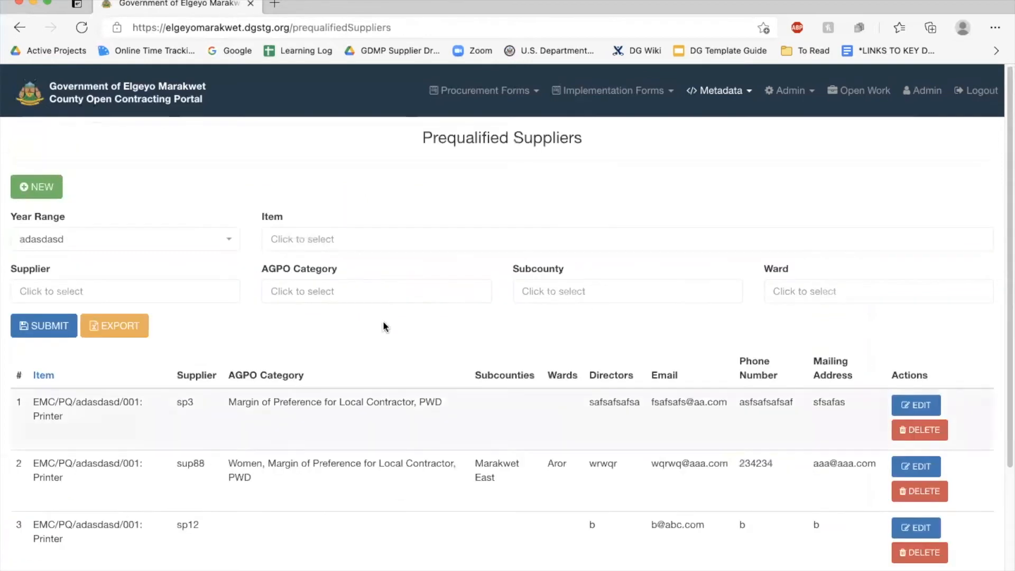
Filter the suppliers list by the Prequalified 2022-2025 year range
left_click(145, 236)
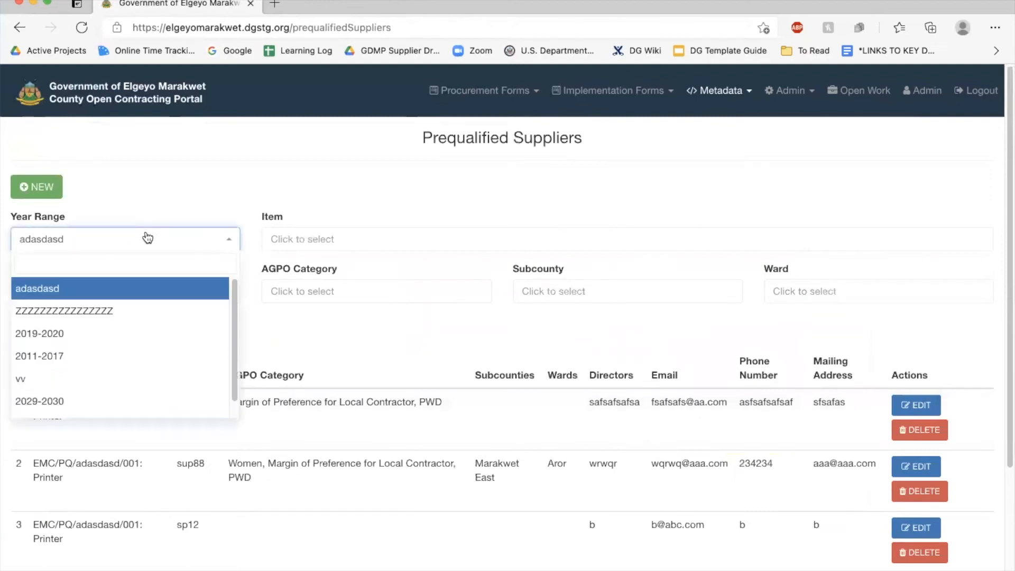
scroll(126, 344, "down", 1)
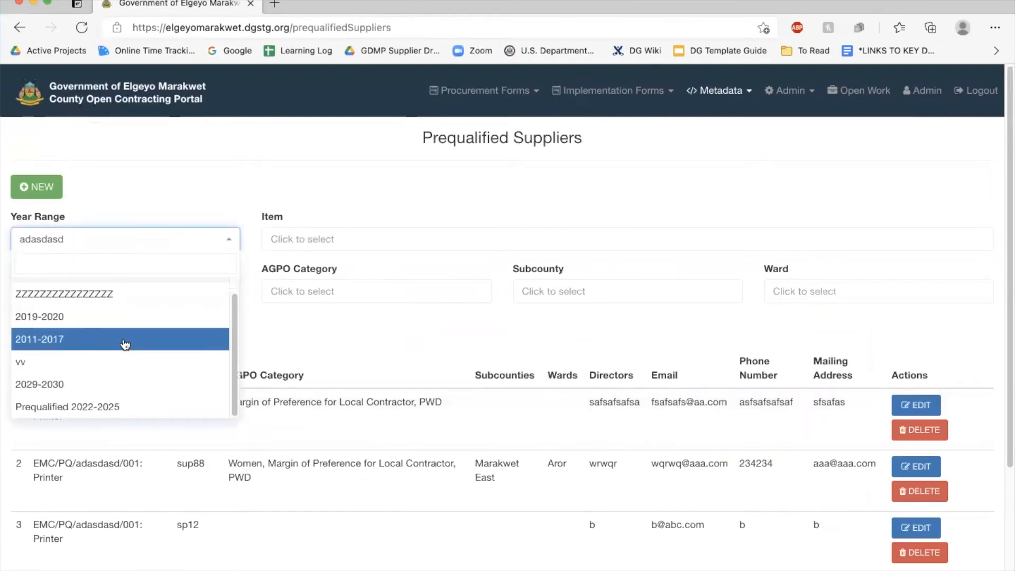
left_click(74, 405)
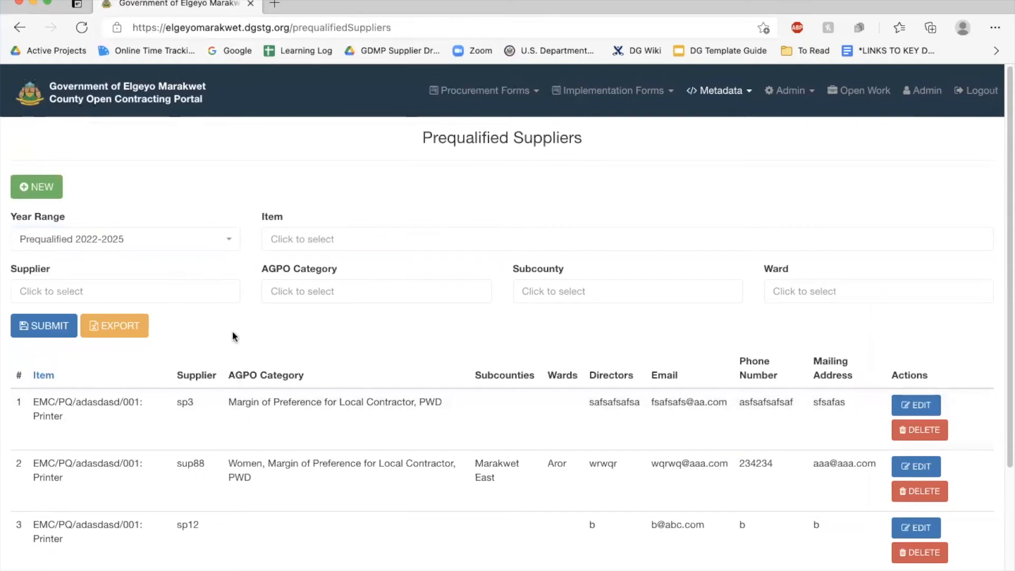
left_click(209, 233)
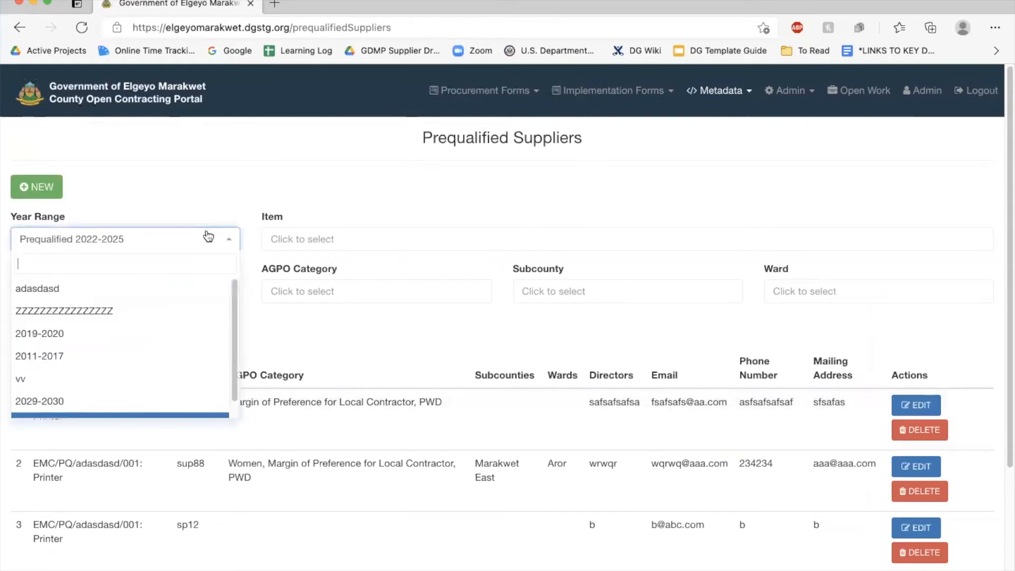
scroll(87, 408, "down", 1)
left_click(80, 408)
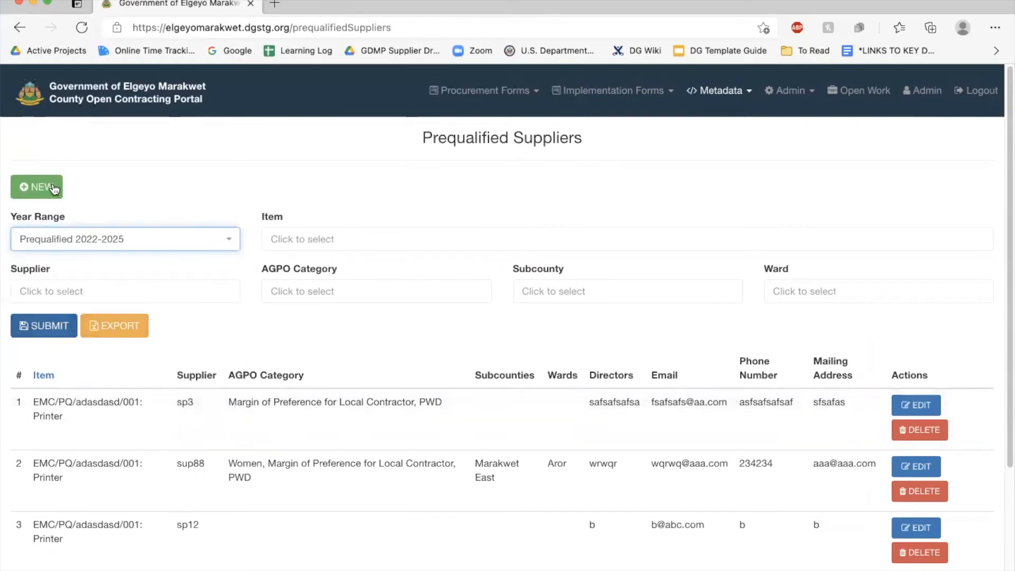
left_click(44, 327)
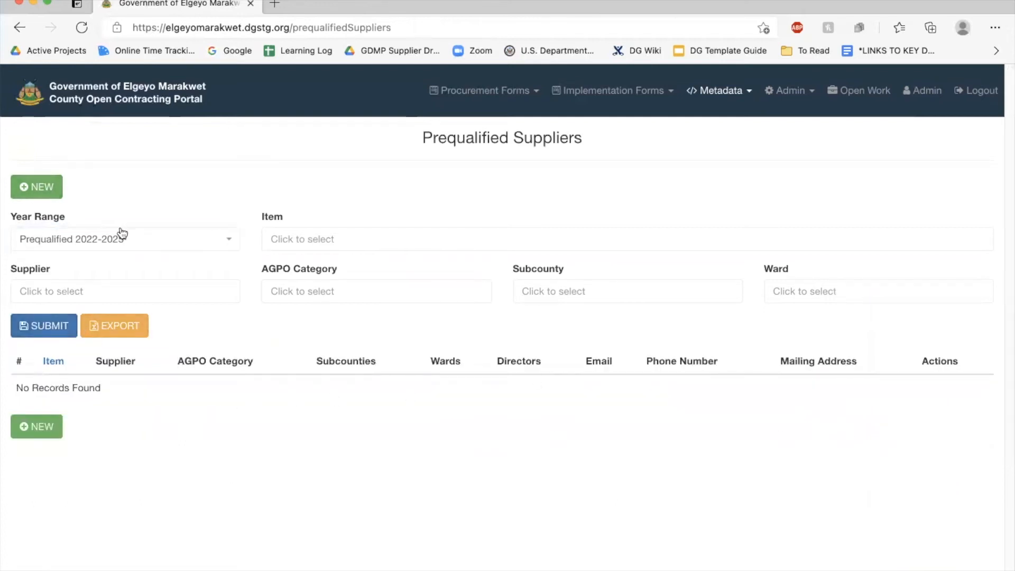
Filter the suppliers list by the 2019-2020 year range instead
left_click(111, 242)
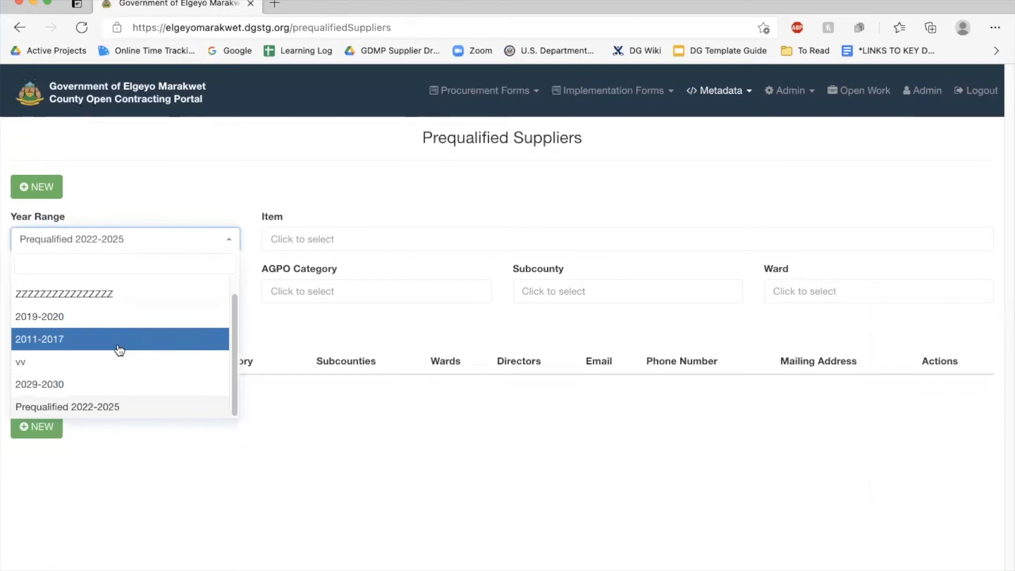
left_click(78, 316)
left_click(45, 326)
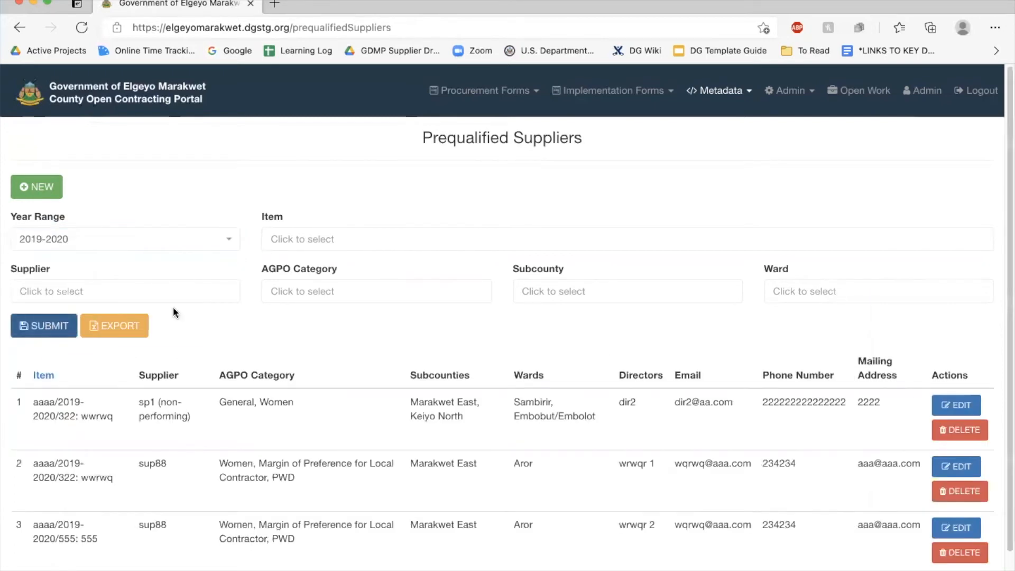
scroll(312, 320, "down", 1)
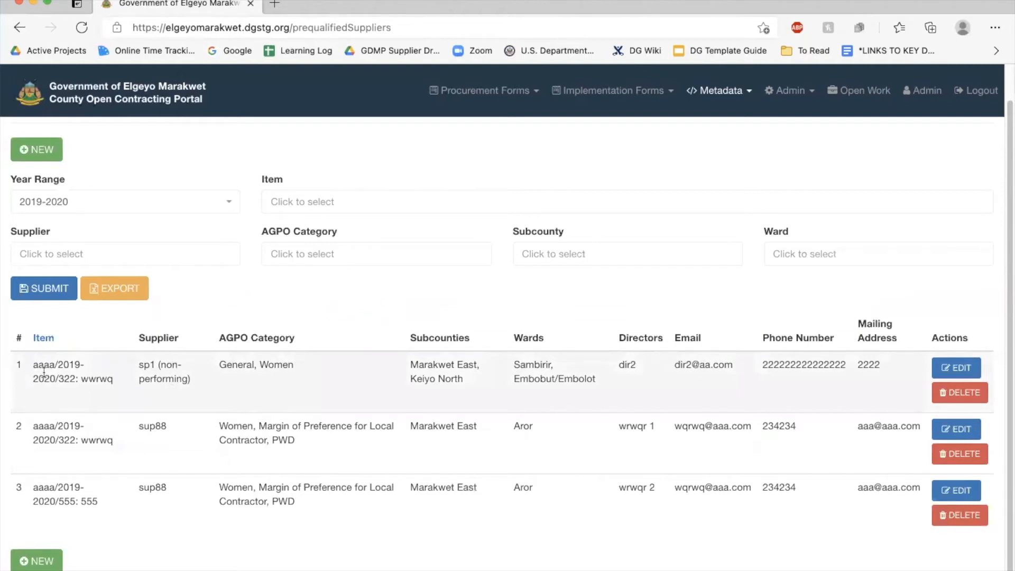
double_click(87, 378)
Filter the list by the adasdasd year range to show the Printer entries
left_click(104, 207)
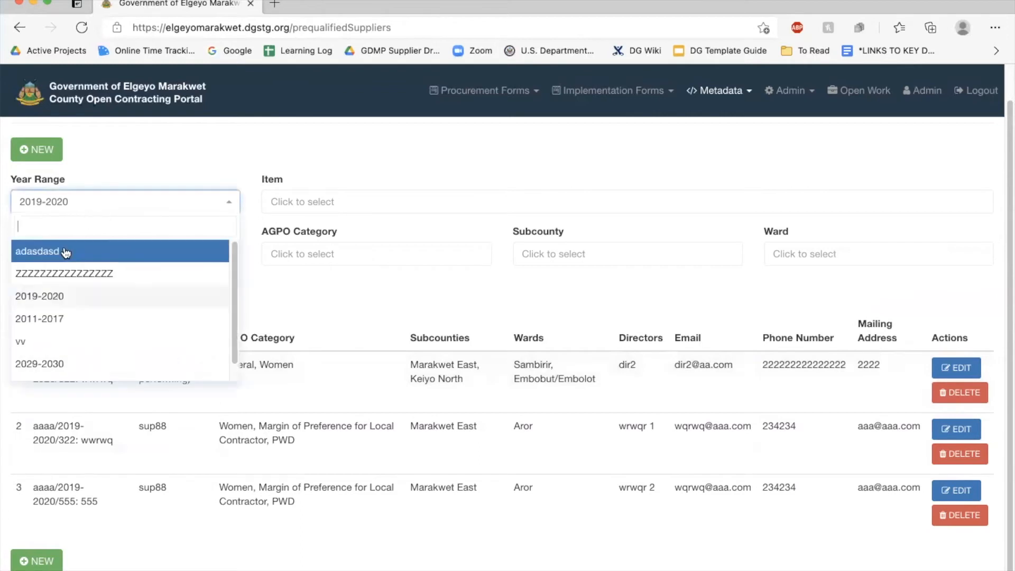
left_click(66, 252)
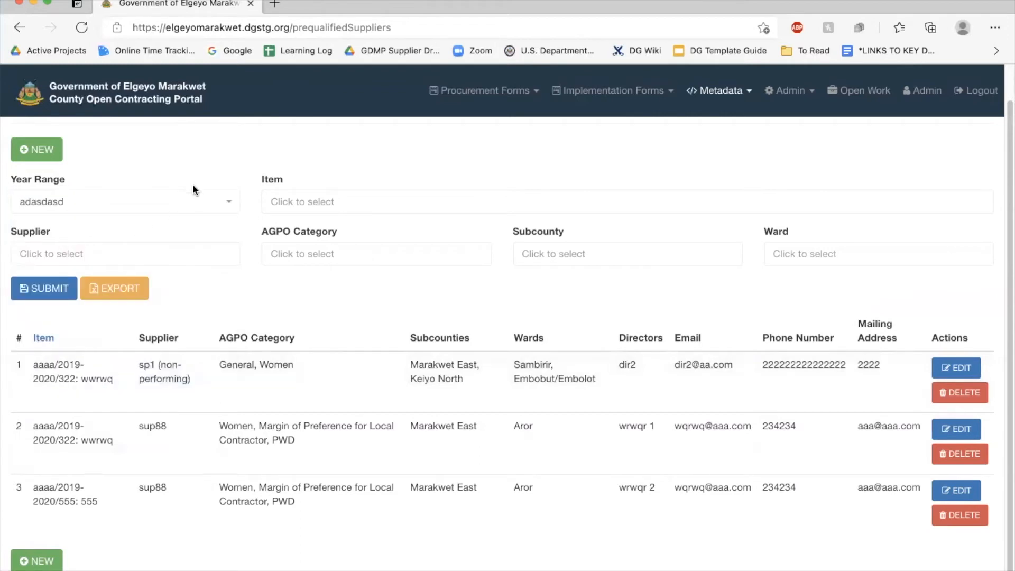
left_click(41, 296)
left_click_drag(40, 378, 54, 379)
Filter by item EMC/PQ/adasdasd/002: Paper, then clear the item filter
left_click(52, 439)
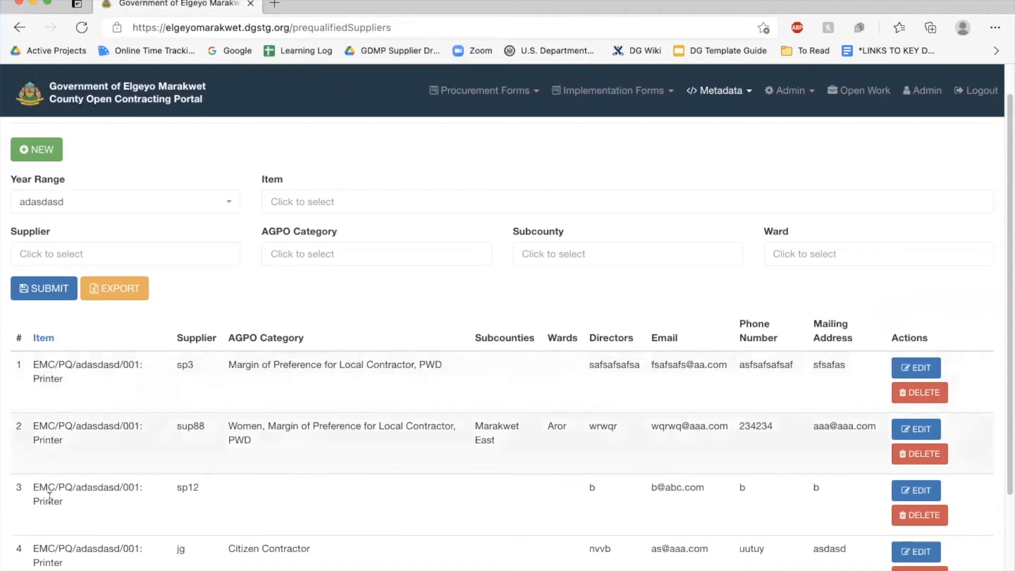
scroll(49, 500, "down", 3)
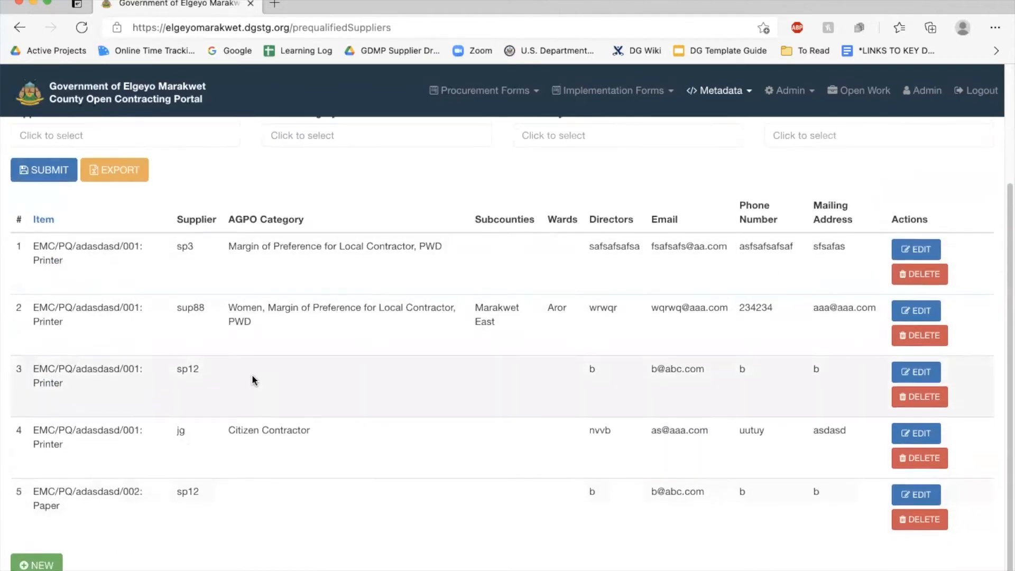
scroll(236, 390, "up", 3)
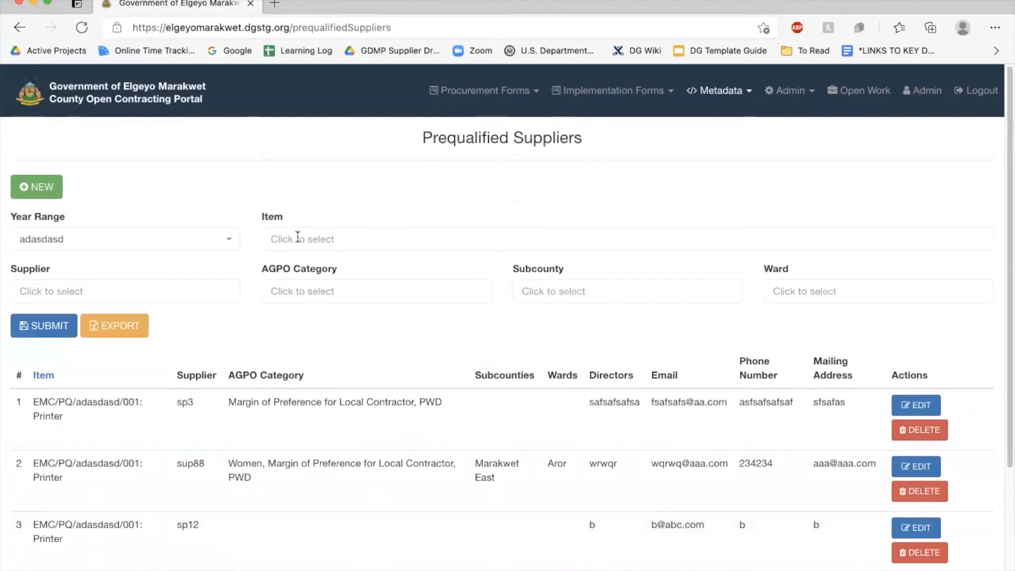
left_click(297, 240)
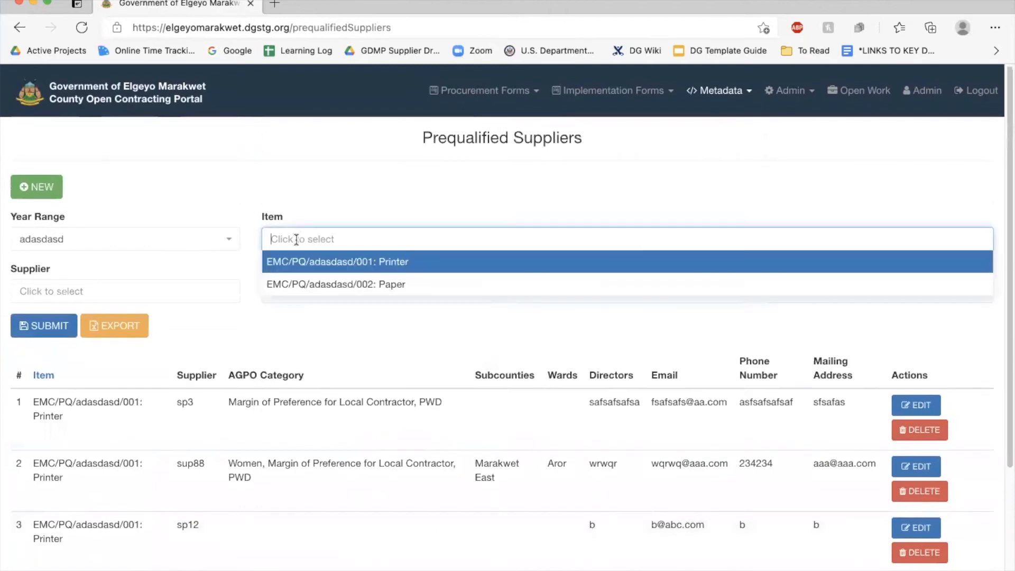
left_click(331, 284)
left_click(44, 327)
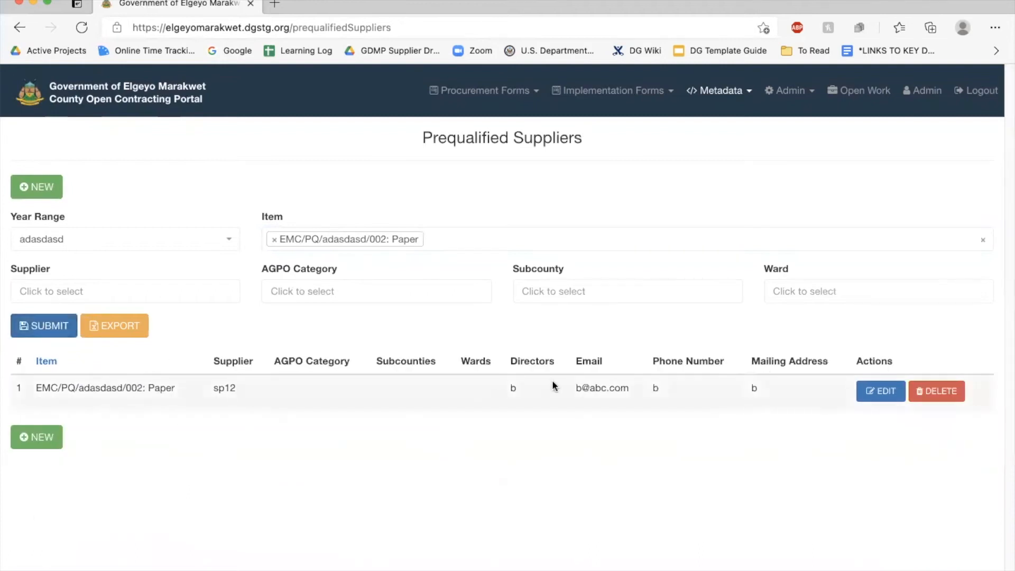
left_click(275, 239)
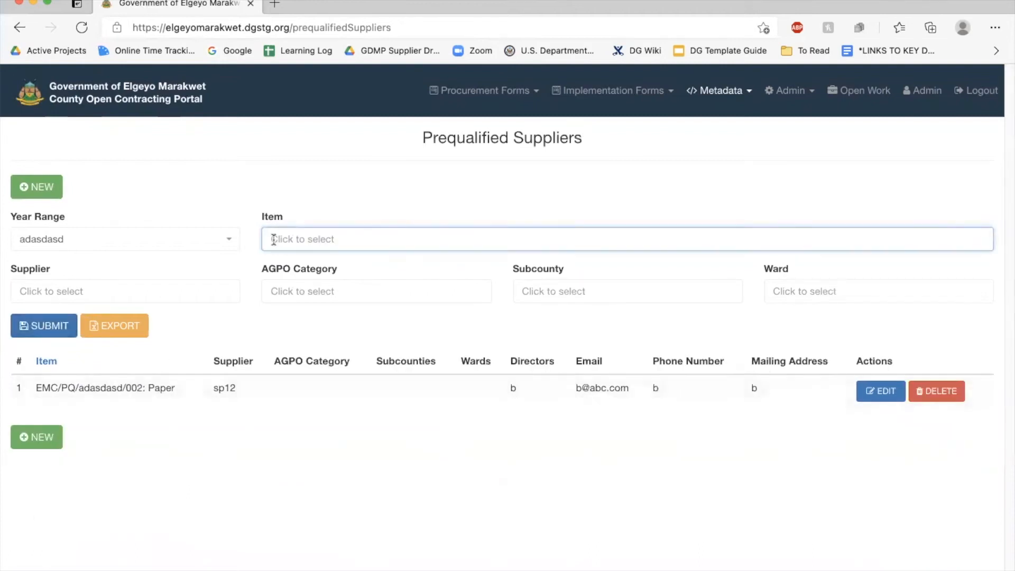
Filter by supplier sp12, then remove that filter and reload the list
left_click(118, 296)
type("sp")
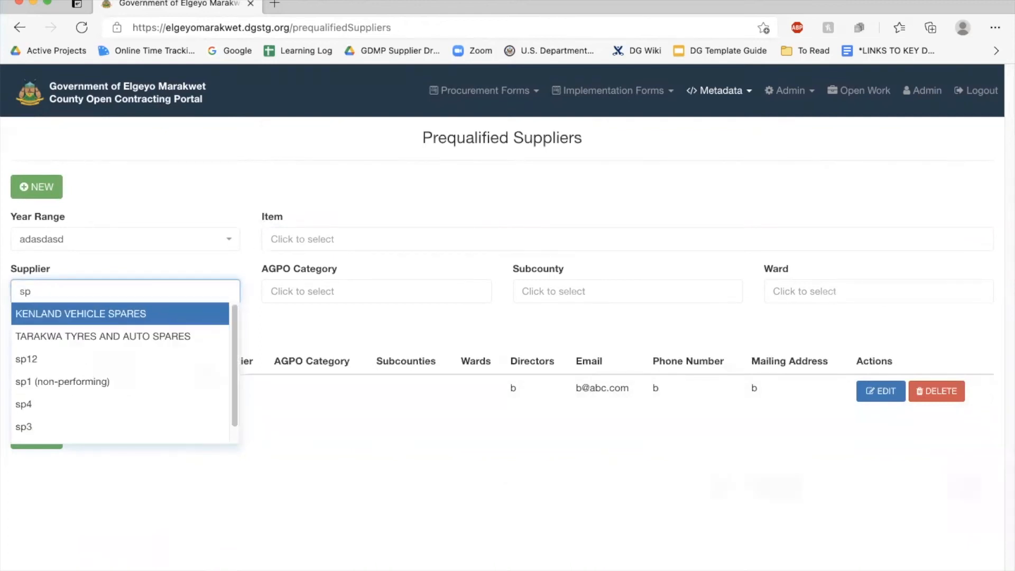
left_click(71, 357)
left_click(50, 325)
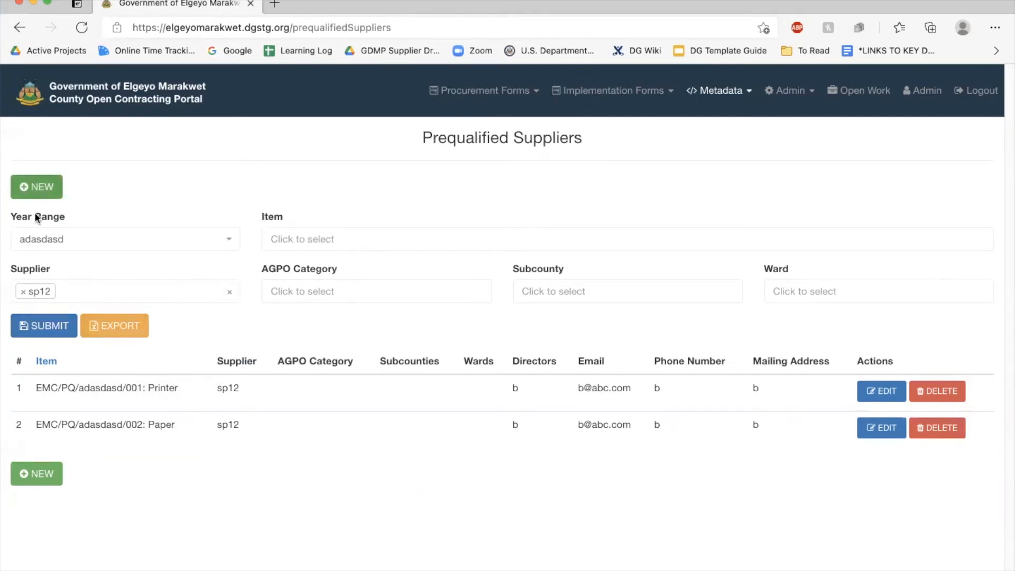
left_click(230, 291)
left_click(46, 325)
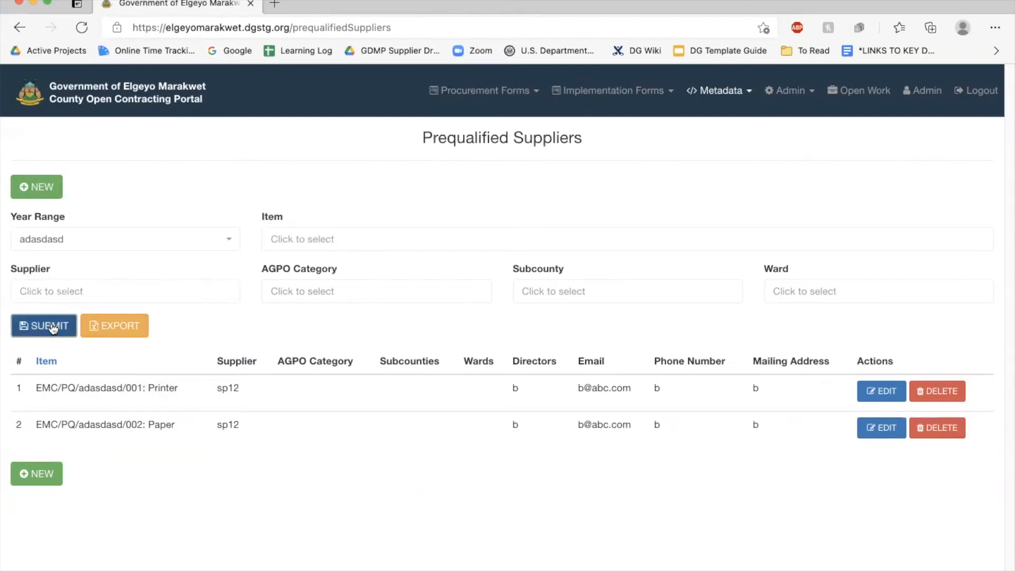
Check the AGPO category choices, then set the Ward filter to Aror
left_click(353, 288)
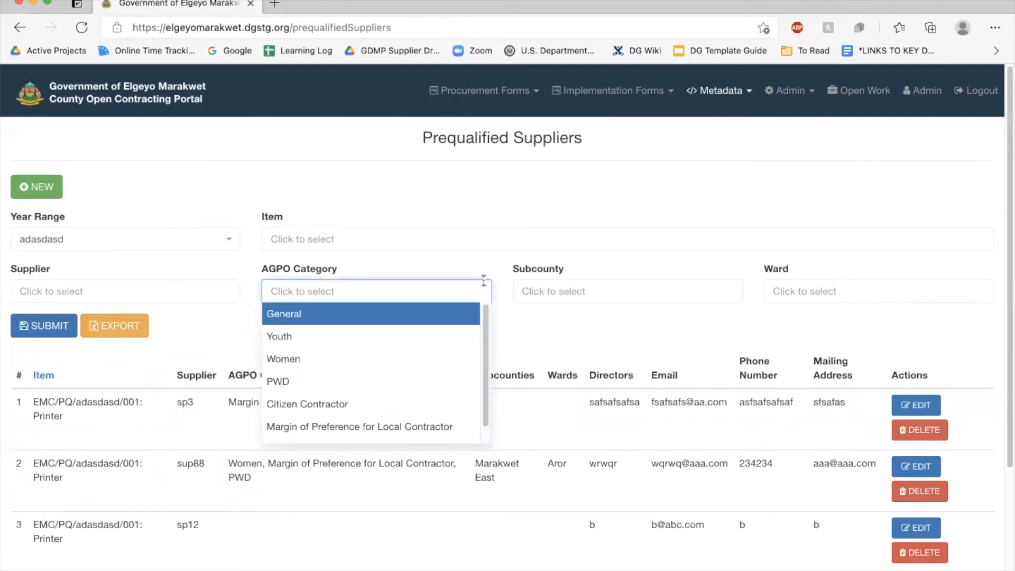
left_click(582, 290)
left_click(832, 304)
left_click(840, 283)
left_click(793, 336)
scroll(240, 321, "down", 3)
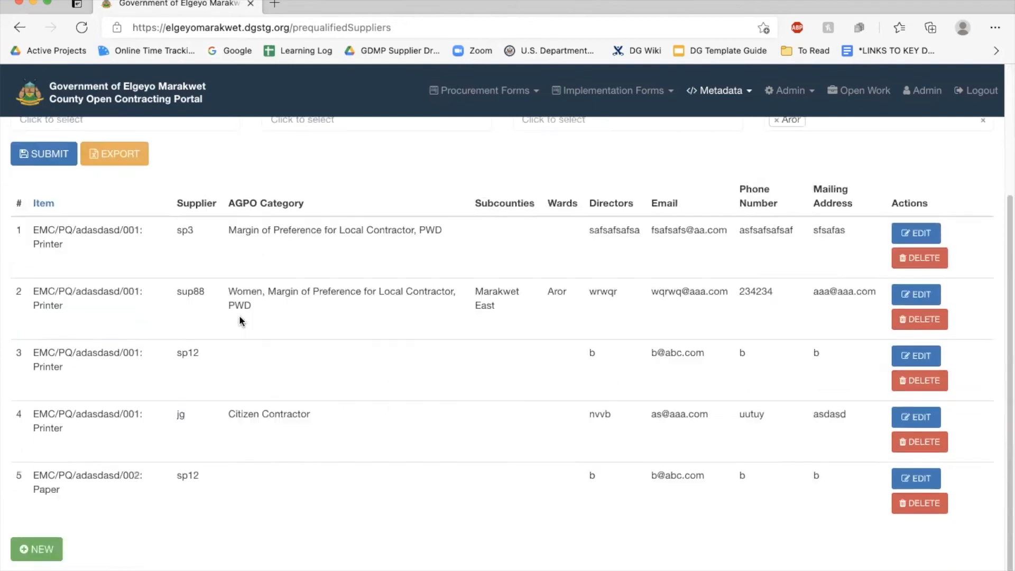
left_click(32, 544)
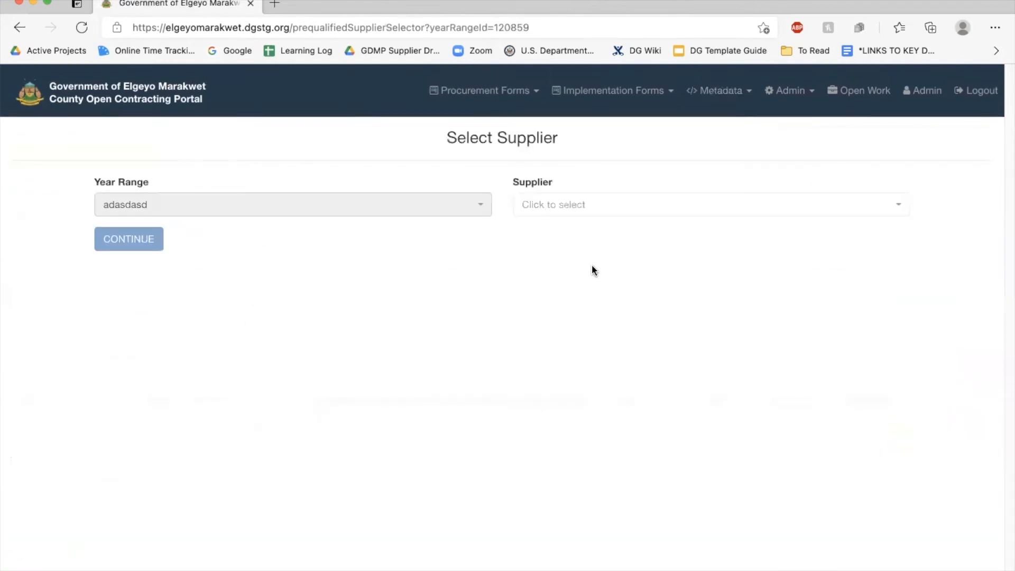
left_click(18, 26)
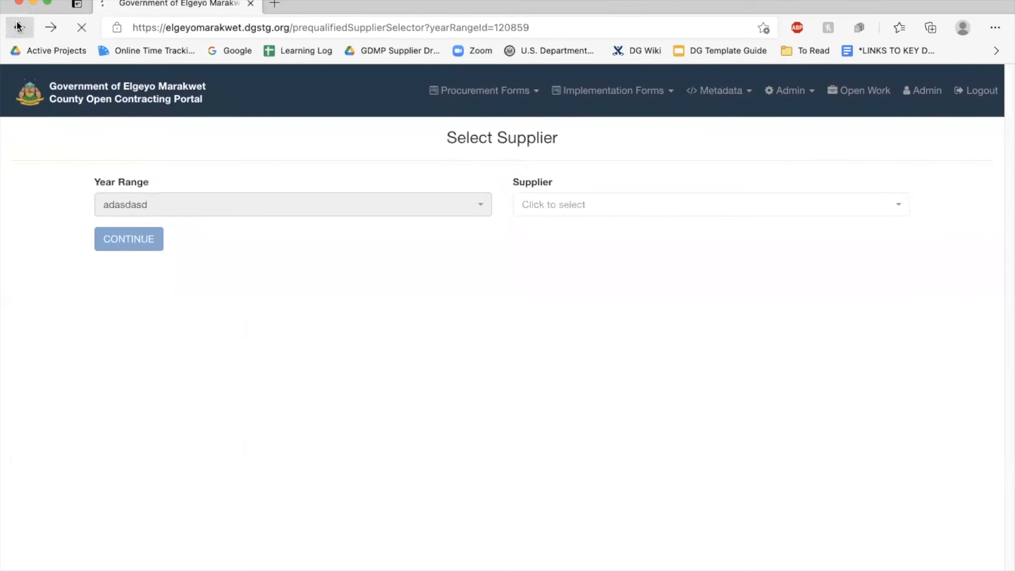
scroll(508, 319, "up", 4)
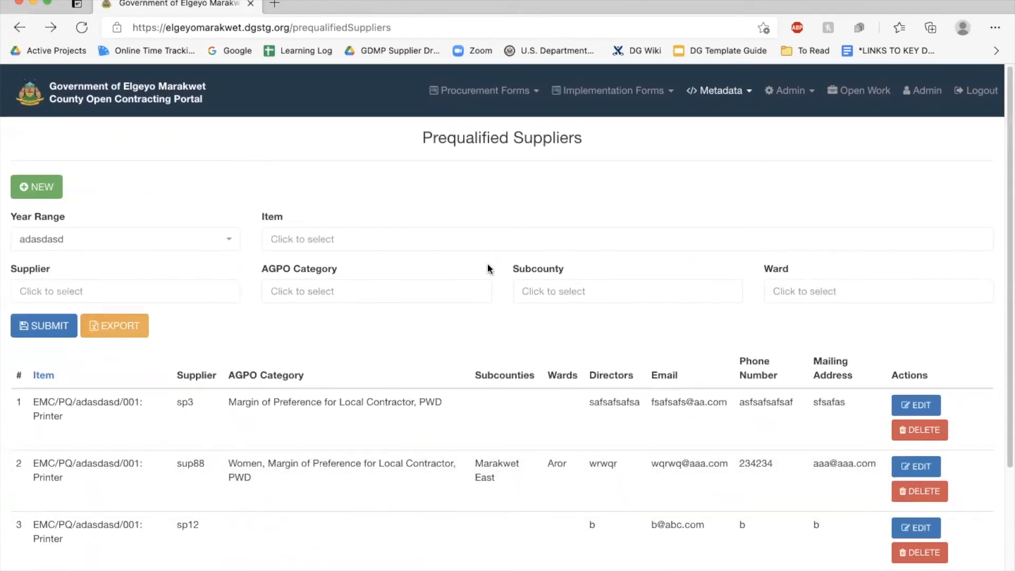
scroll(431, 361, "down", 1)
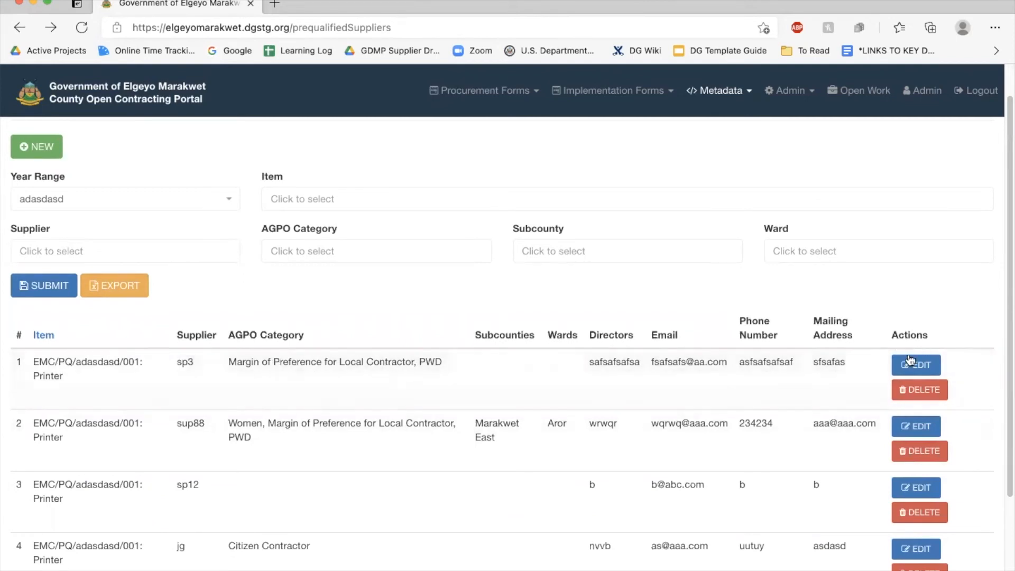
Open sp3's prequalification record and add a second item entry for 002: Paper
left_click(908, 366)
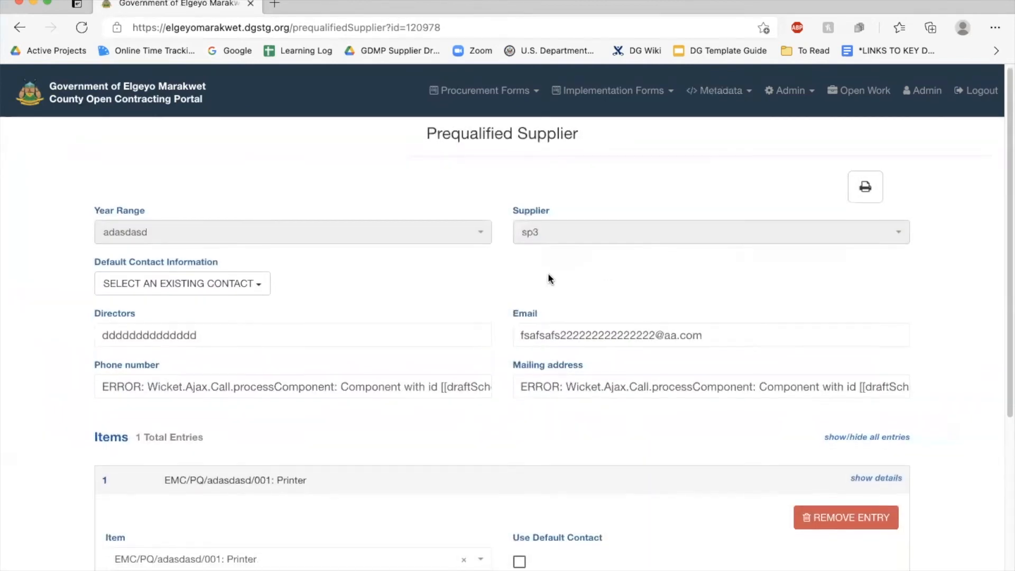
scroll(548, 273, "down", 2)
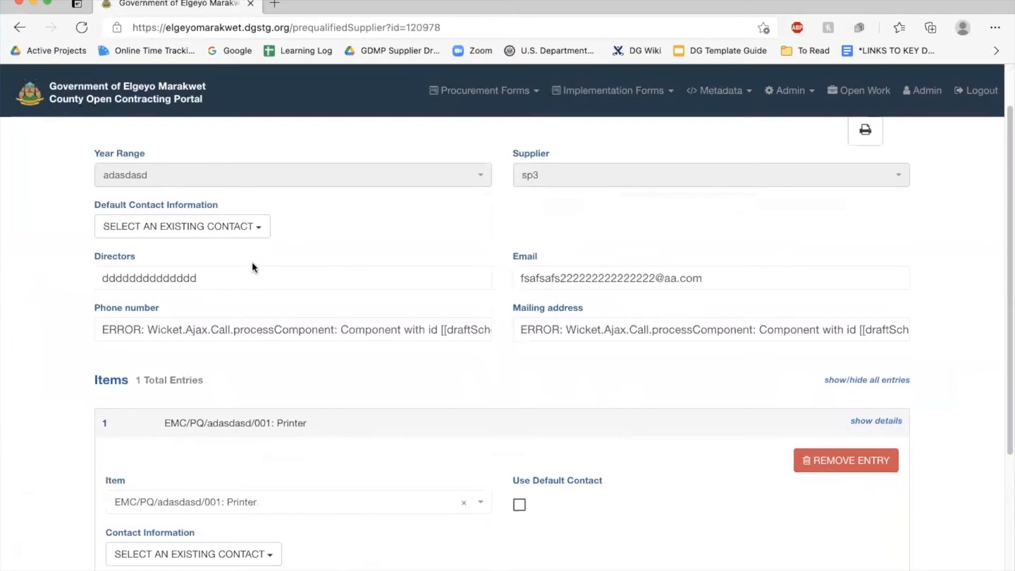
double_click(223, 279)
left_click(605, 217)
scroll(605, 218, "down", 5)
scroll(606, 222, "down", 2)
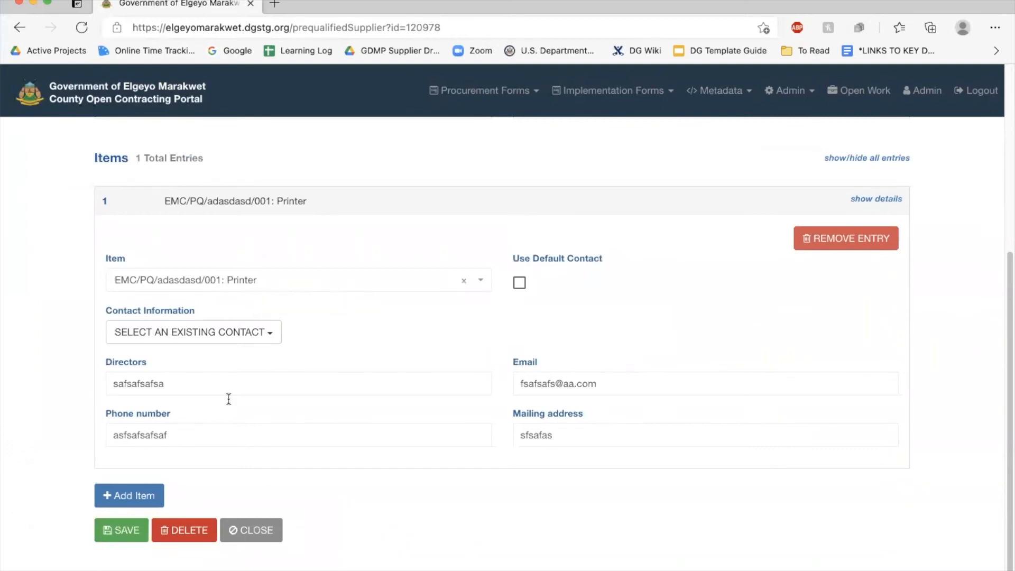
left_click(123, 495)
left_click(168, 433)
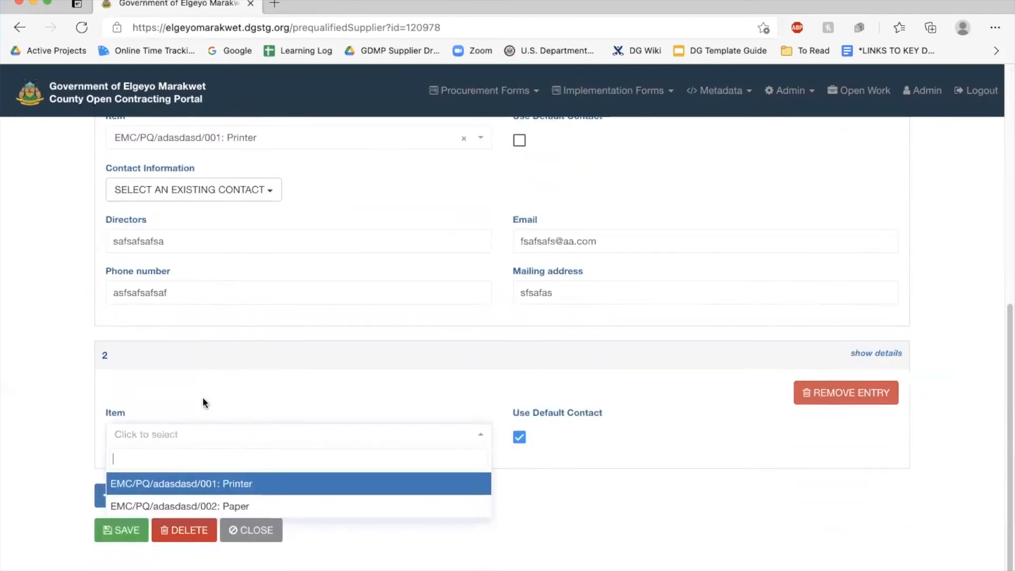
left_click(226, 504)
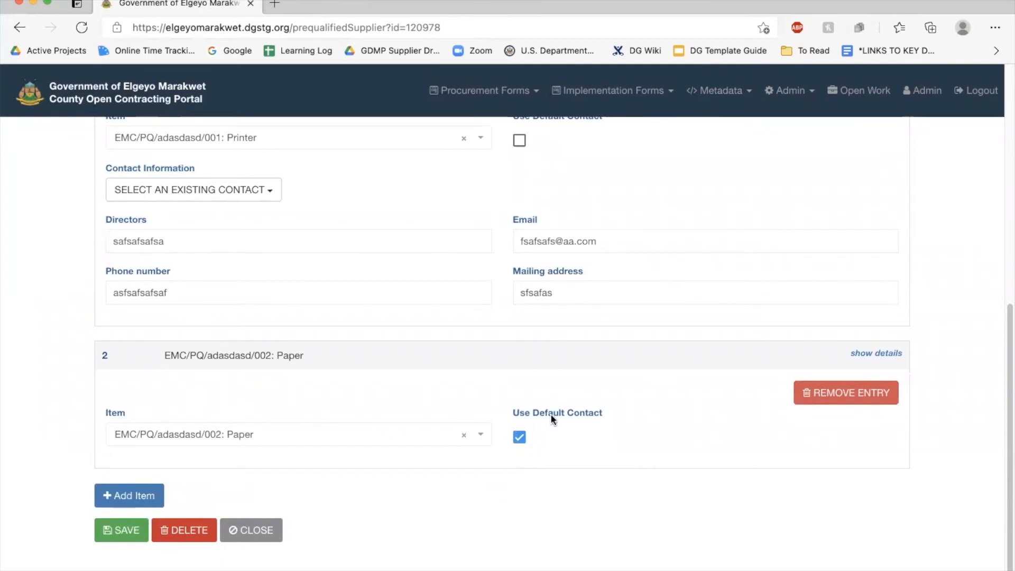
Try giving the Paper entry its own contact from an existing contact, then dismiss the lists
left_click(520, 438)
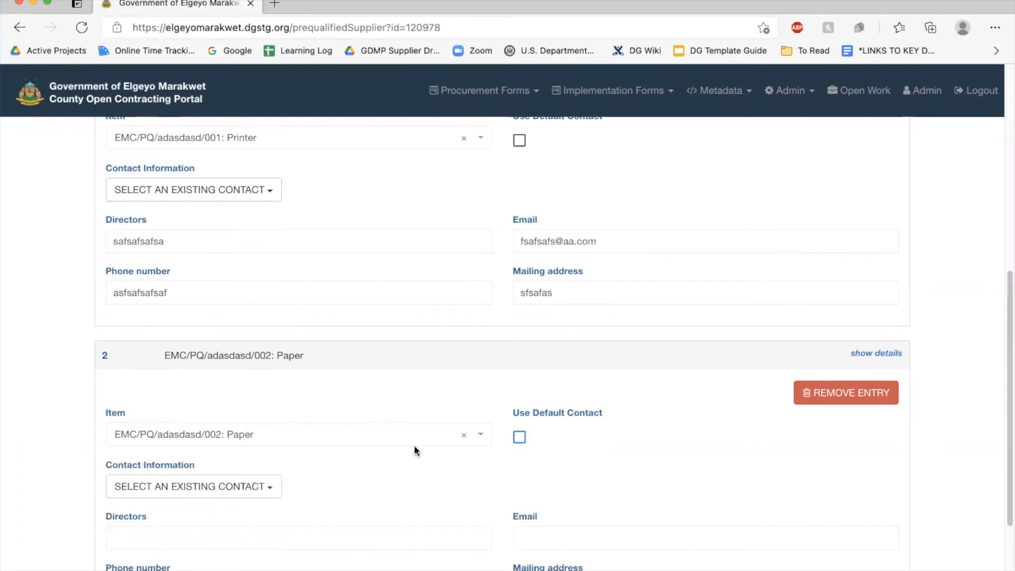
scroll(414, 445, "down", 2)
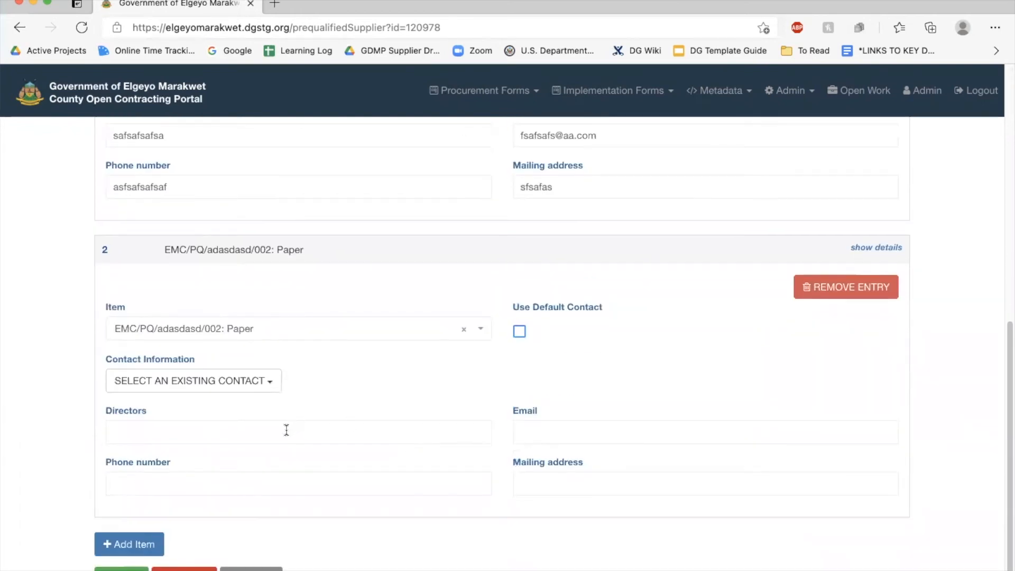
left_click(272, 381)
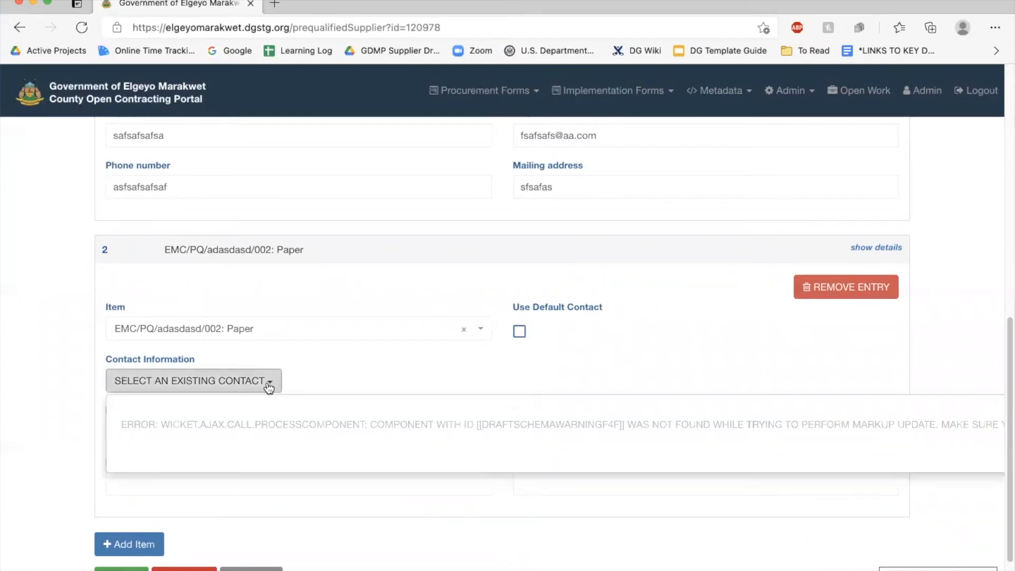
left_click(362, 365)
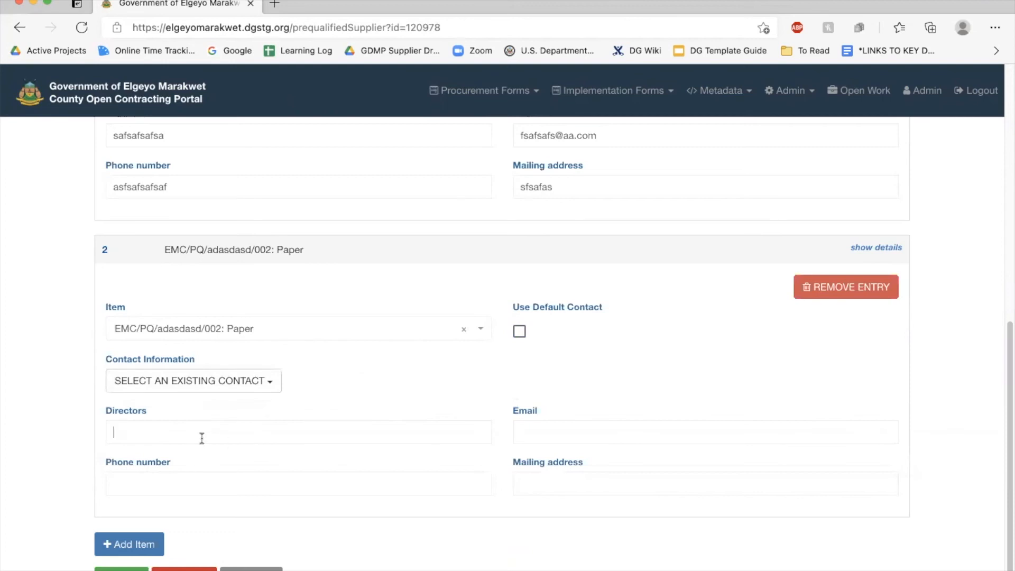
left_click(582, 434)
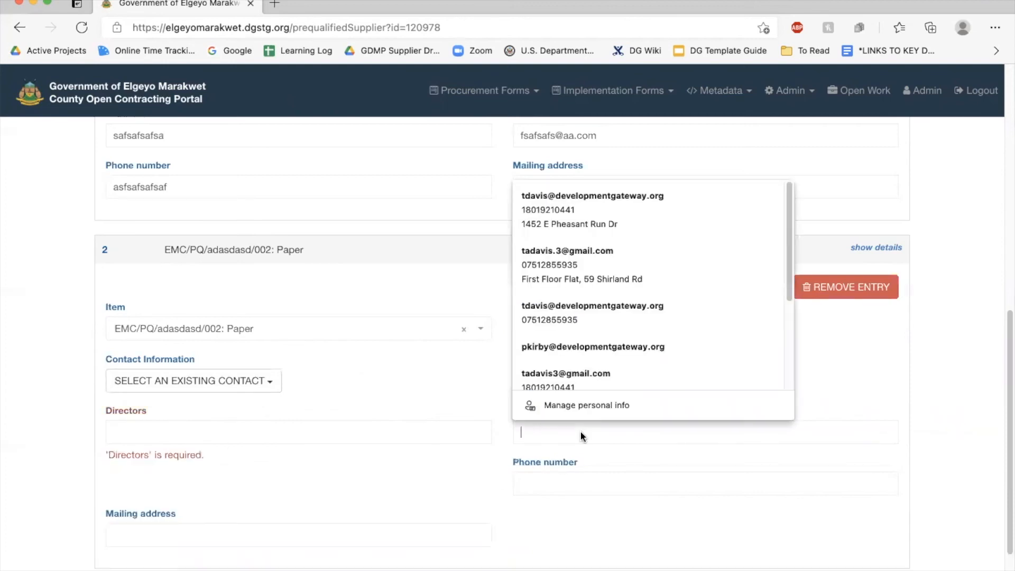
left_click(417, 395)
scroll(418, 396, "down", 3)
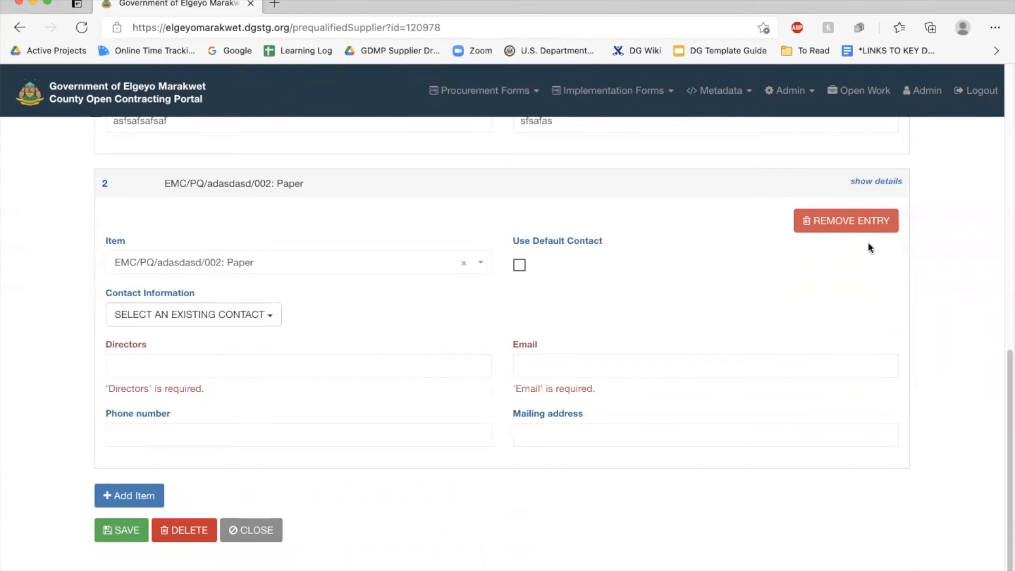
Remove the Paper item entry, confirm the deletion, and close the form
left_click(854, 222)
left_click(615, 104)
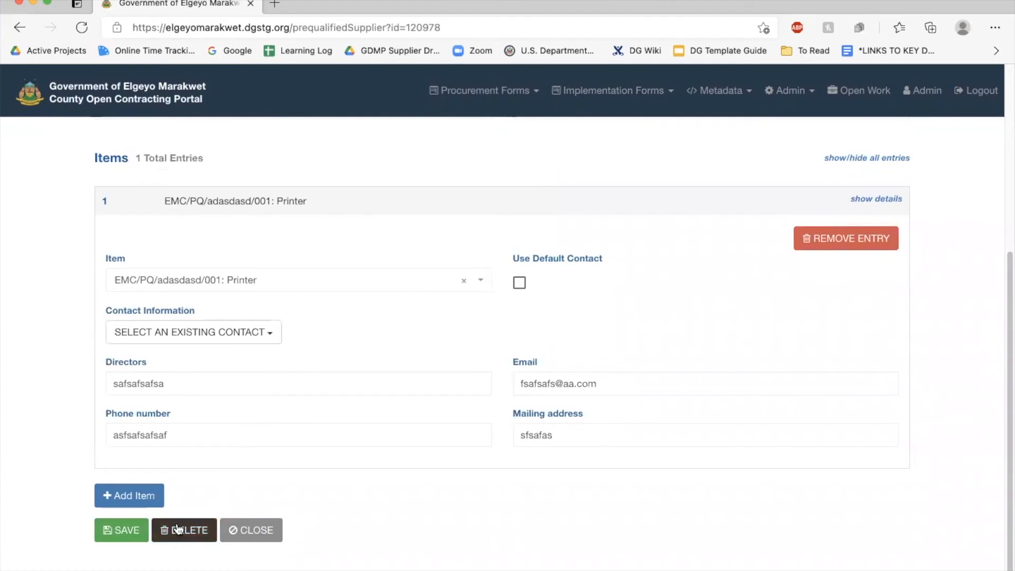
scroll(268, 264, "up", 4)
scroll(268, 265, "down", 4)
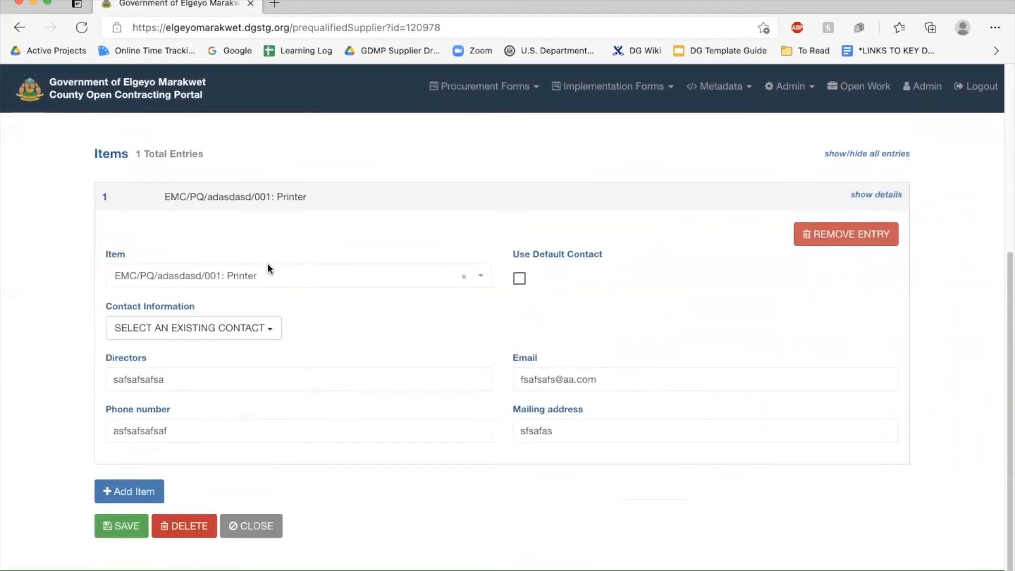
left_click(252, 530)
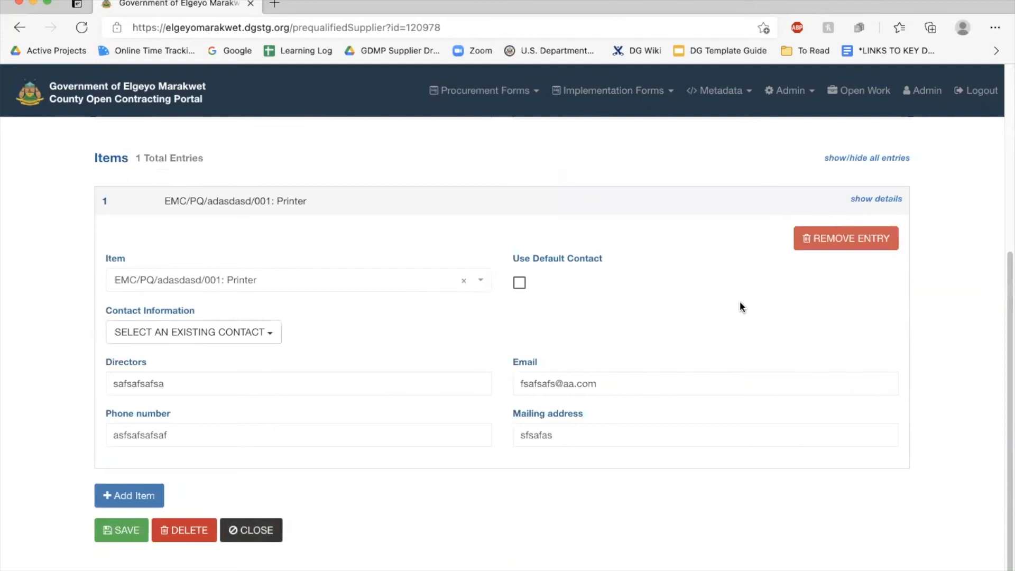
left_click(251, 530)
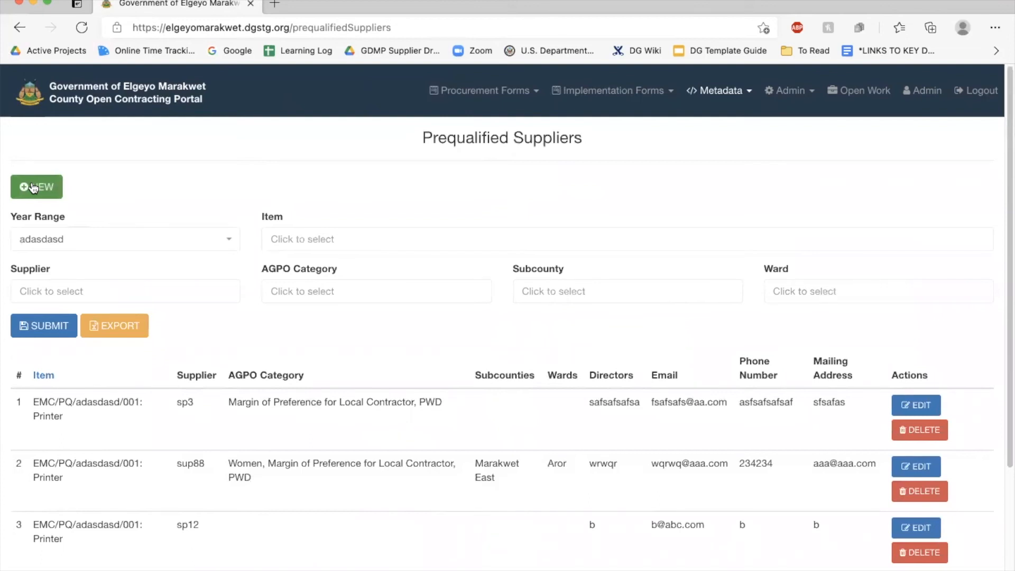
Start a new supplier prequalification from the Prequalified Suppliers list
left_click(33, 188)
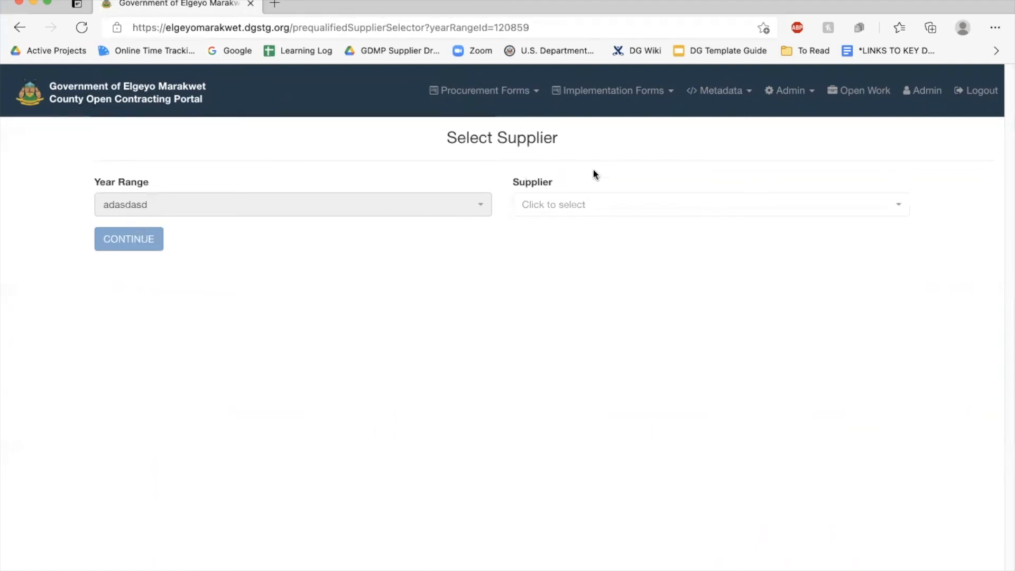
Search the supplier list for 'elgeyo supp' and create it as a new supplier
left_click(576, 207)
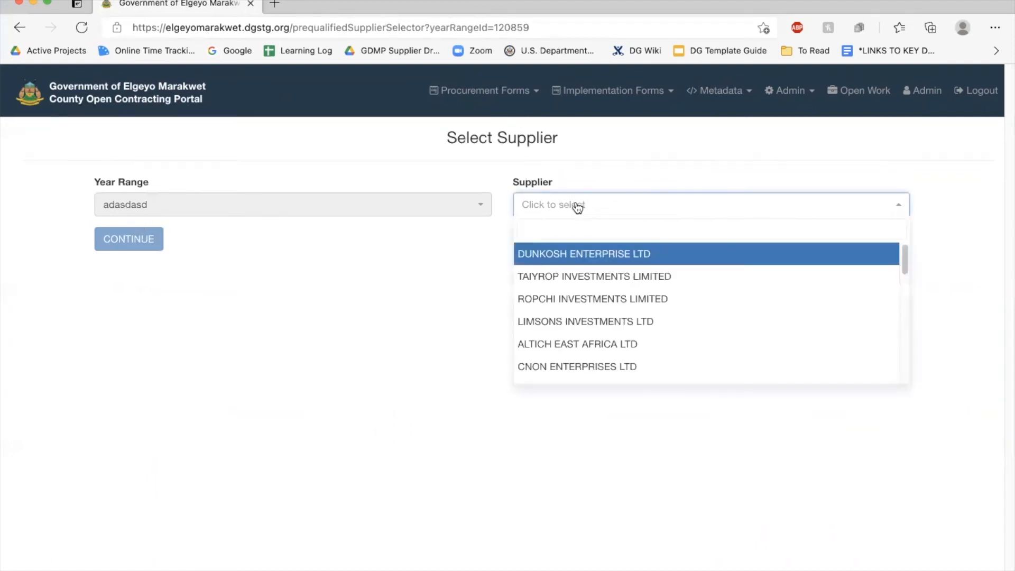
scroll(573, 331, "down", 1)
scroll(575, 330, "up", 1)
type("ke")
key("BackSpace")
key("BackSpace")
type("elgeyo")
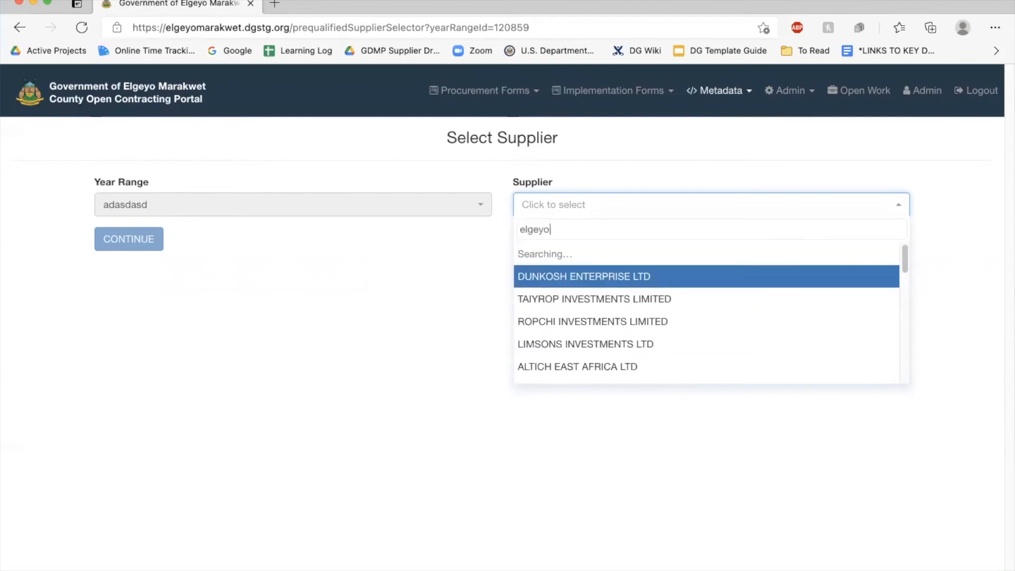
type(" supp")
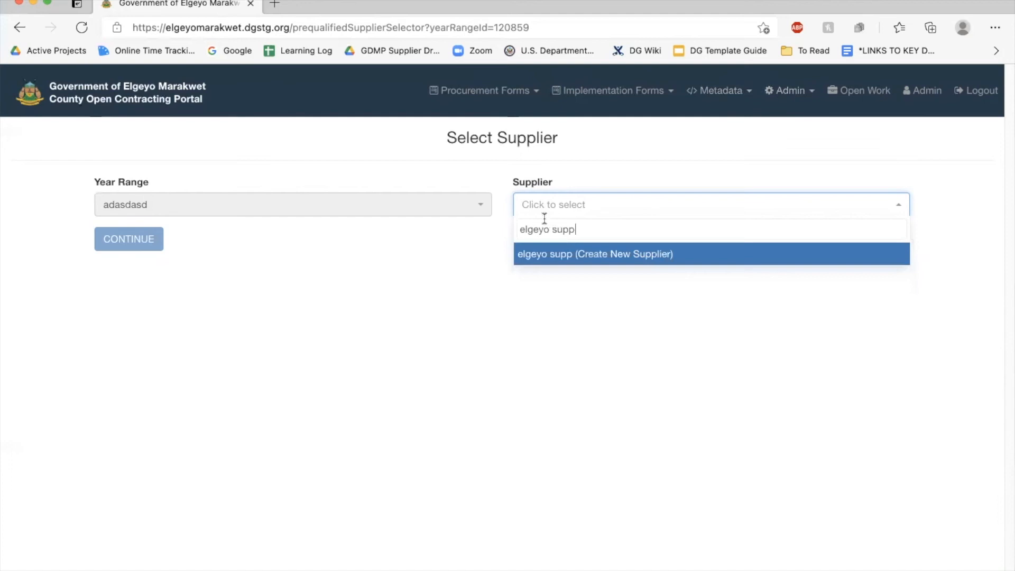
left_click(633, 255)
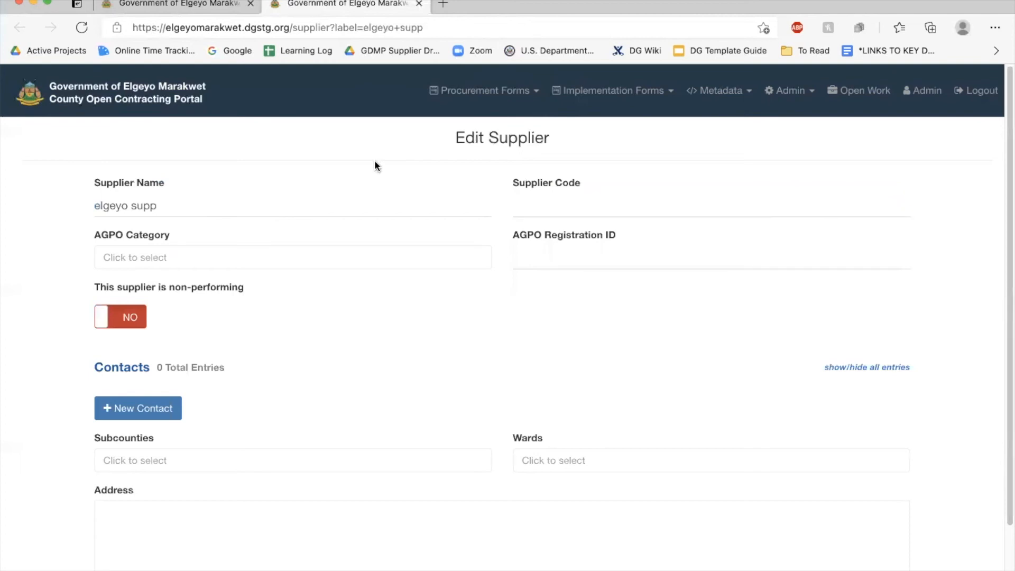
Rename the supplier to 'Elgeyo Supplier' and give it the code ES
left_click(151, 5)
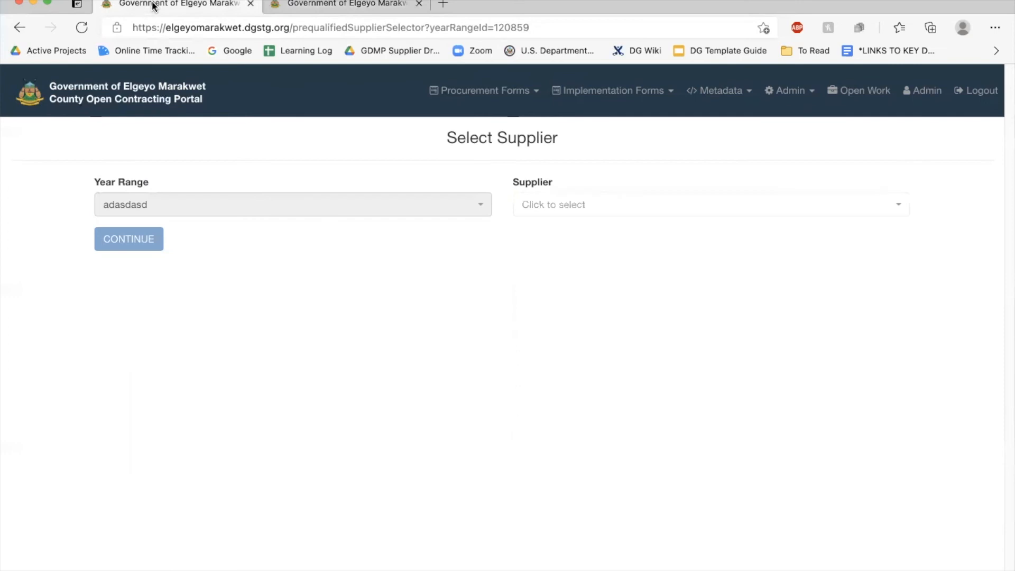
left_click(370, 6)
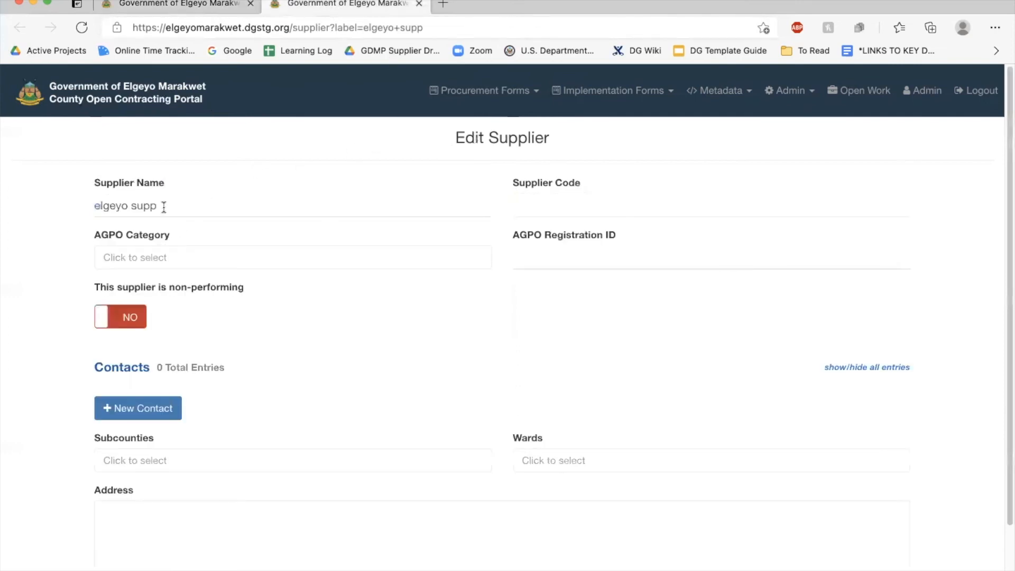
left_click(189, 209)
type("lier")
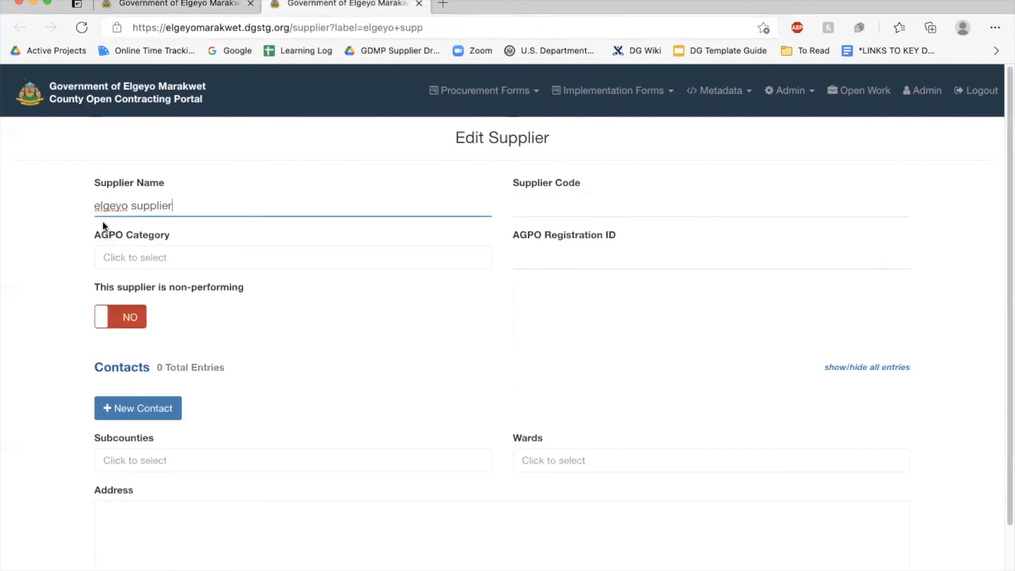
left_click(99, 205)
key("BackSpace")
type("E")
key("BackSpace")
type("S")
left_click(541, 201)
type("ES")
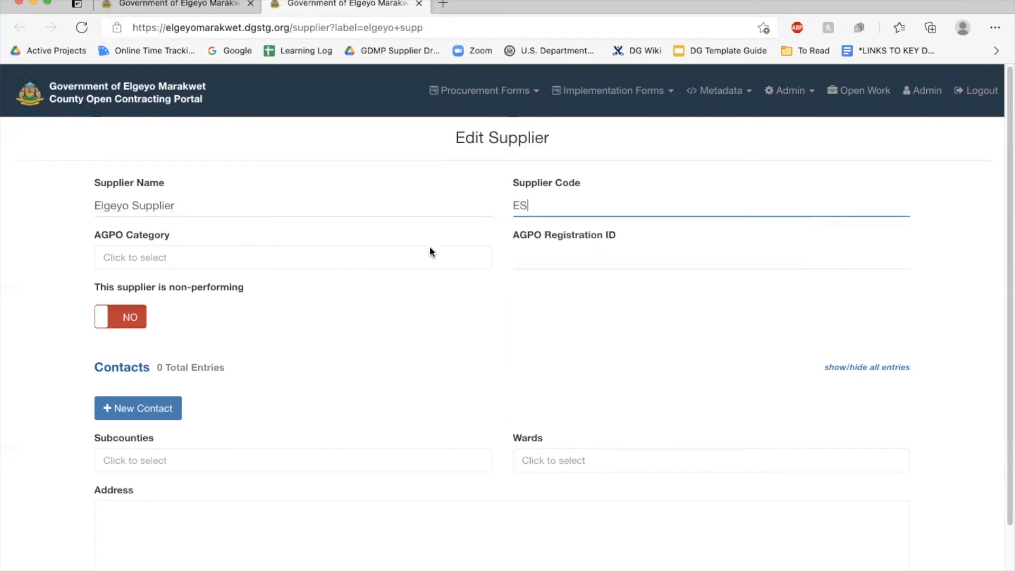
Set the supplier's AGPO category to Youth
left_click(178, 249)
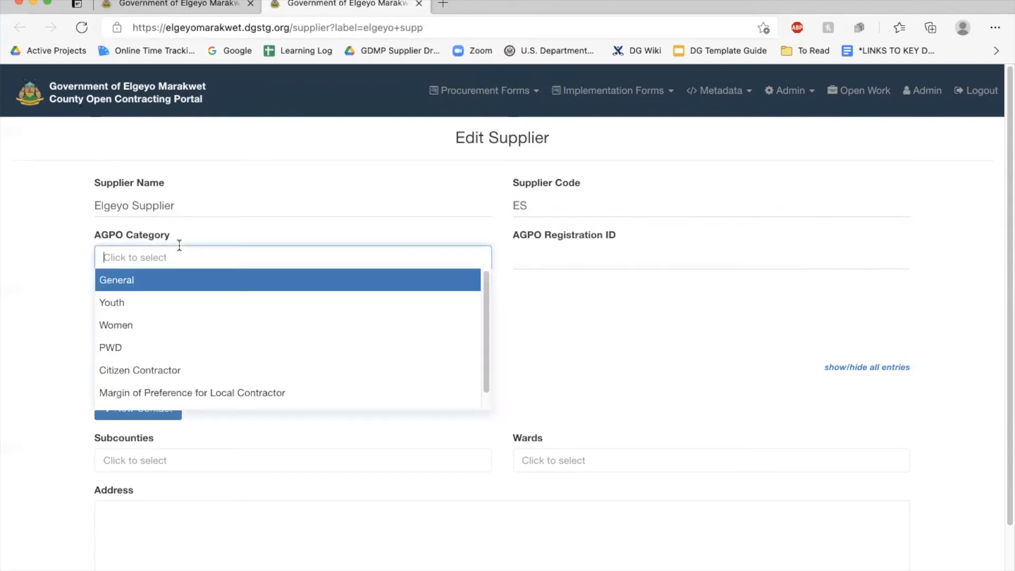
left_click(125, 304)
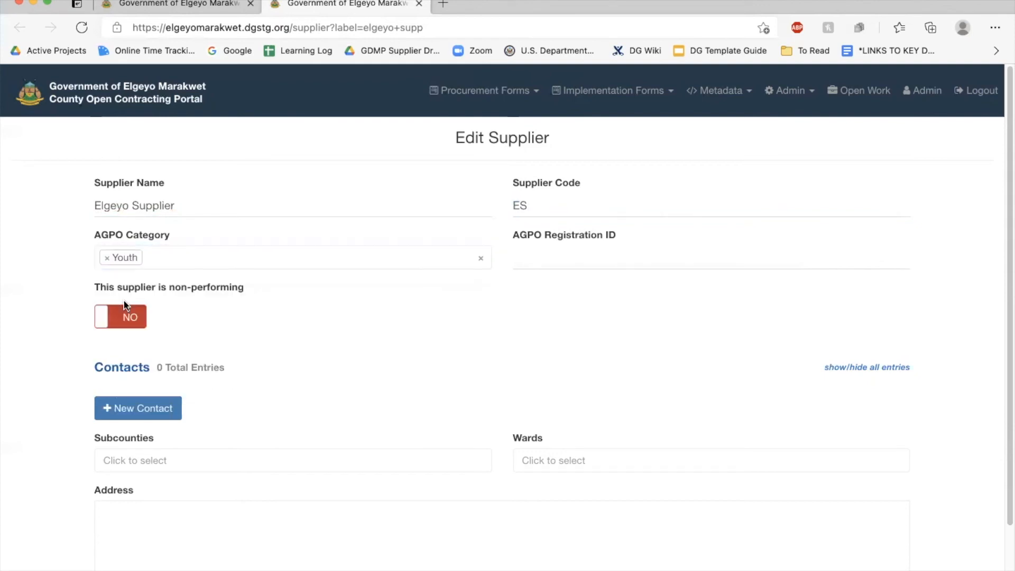
left_click(621, 253)
left_click(496, 314)
scroll(238, 332, "down", 3)
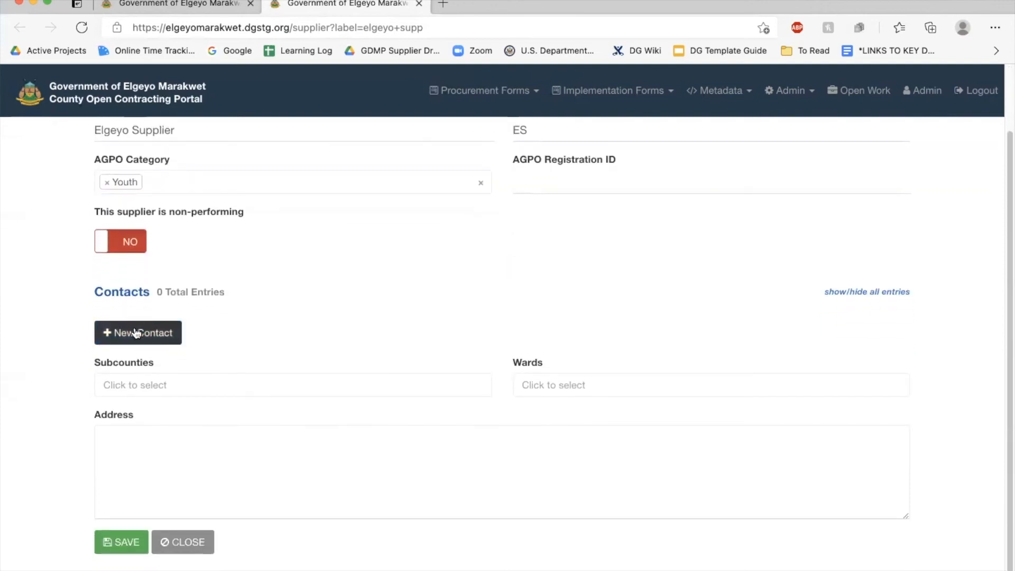
scroll(136, 333, "up", 2)
scroll(136, 332, "down", 2)
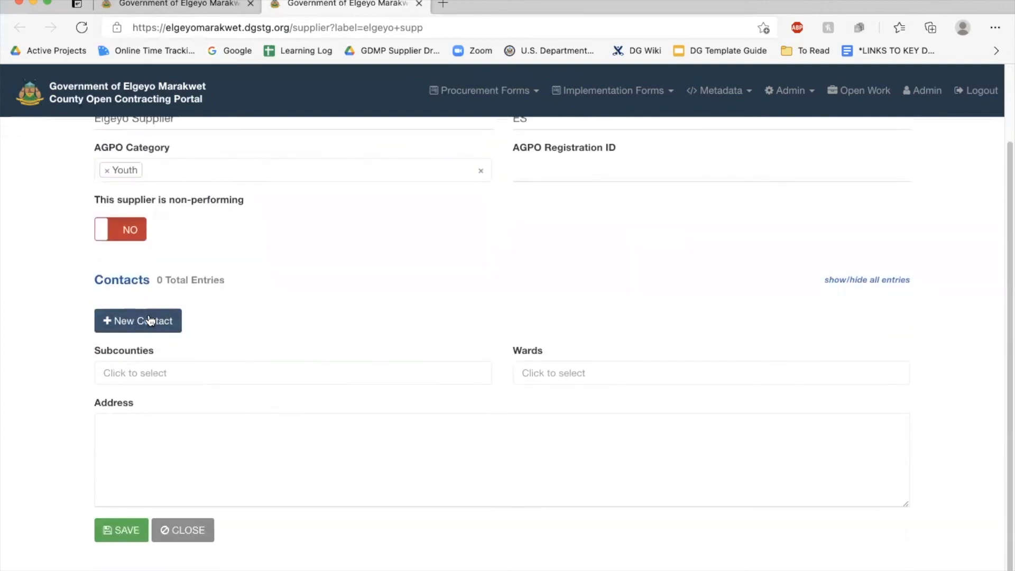
Set subcounty Marakwet West and ward Aror, then add an empty contact entry
left_click(136, 370)
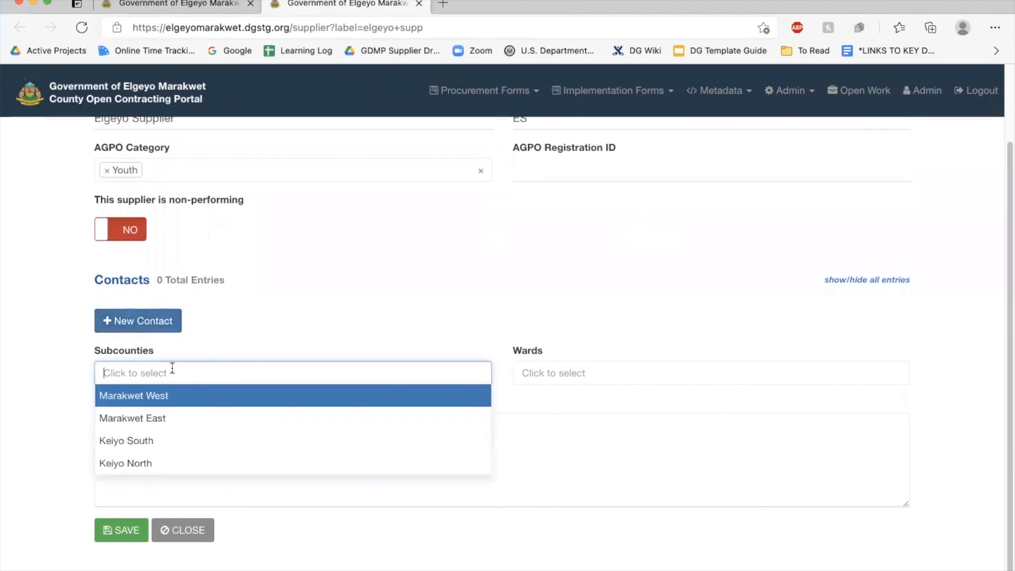
left_click(316, 398)
left_click(580, 373)
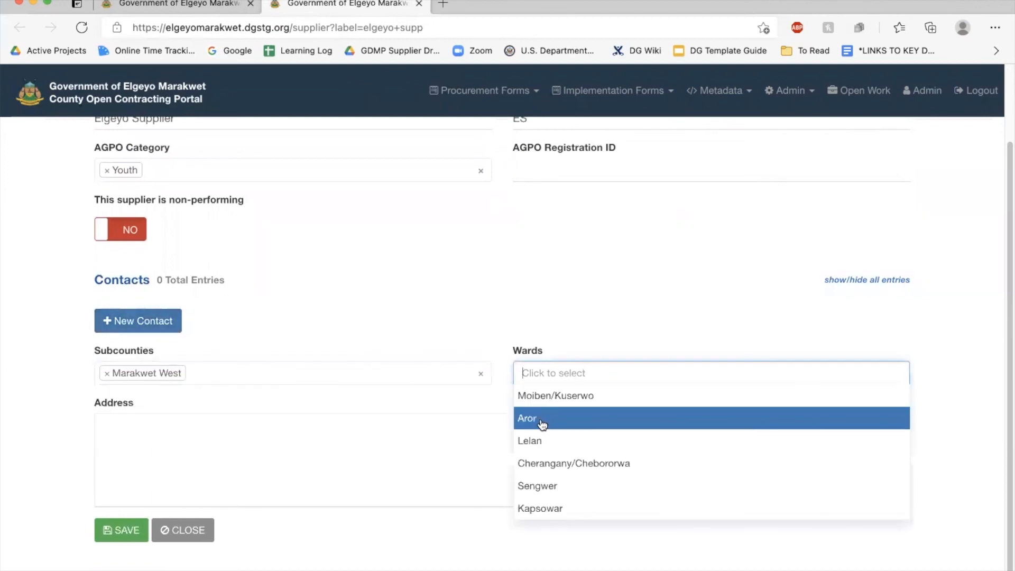
left_click(542, 423)
left_click(148, 320)
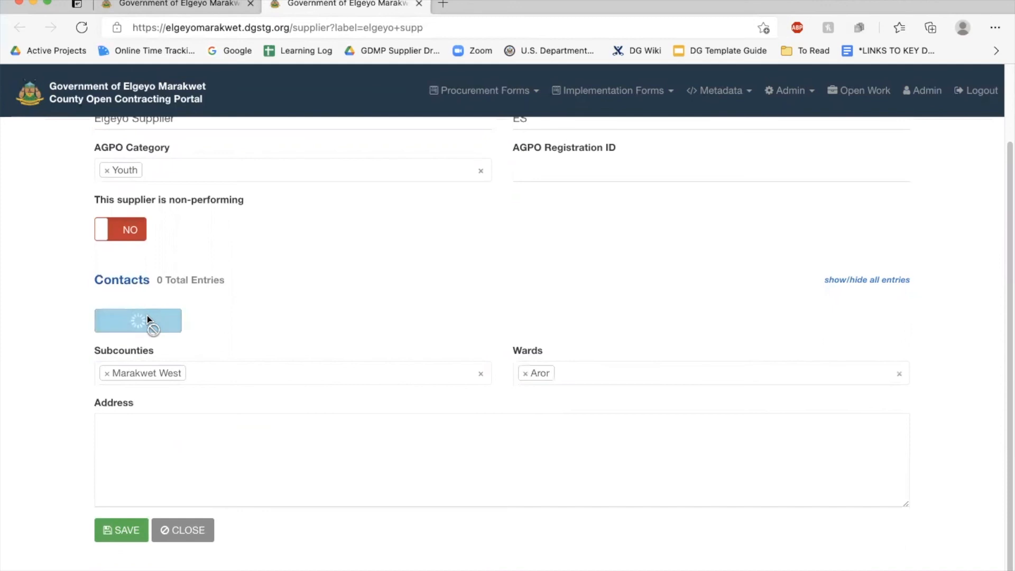
Enter the contact's director name, e-mail address and phone number
left_click(143, 258)
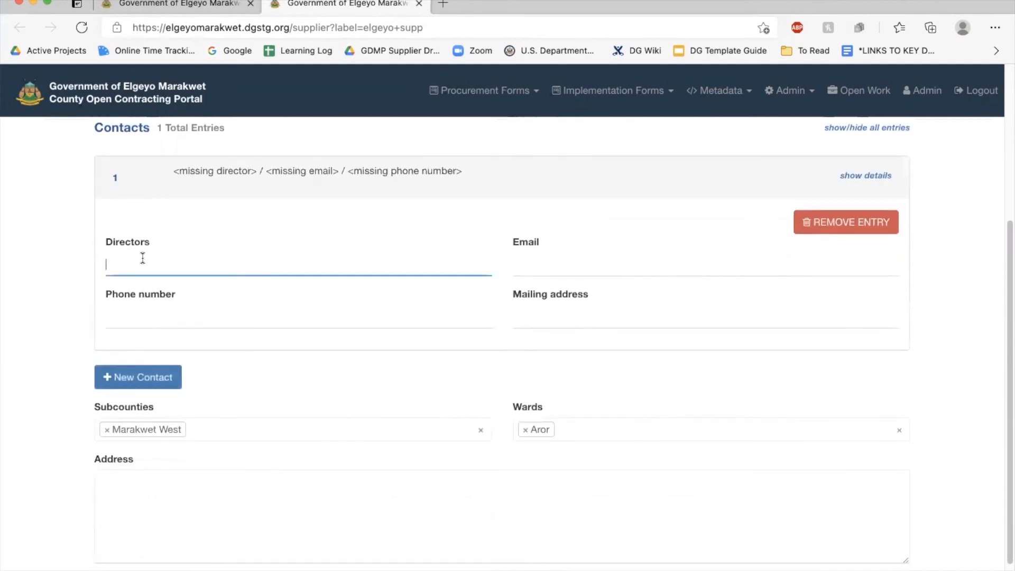
type("Mr. Dalton")
left_click(527, 263)
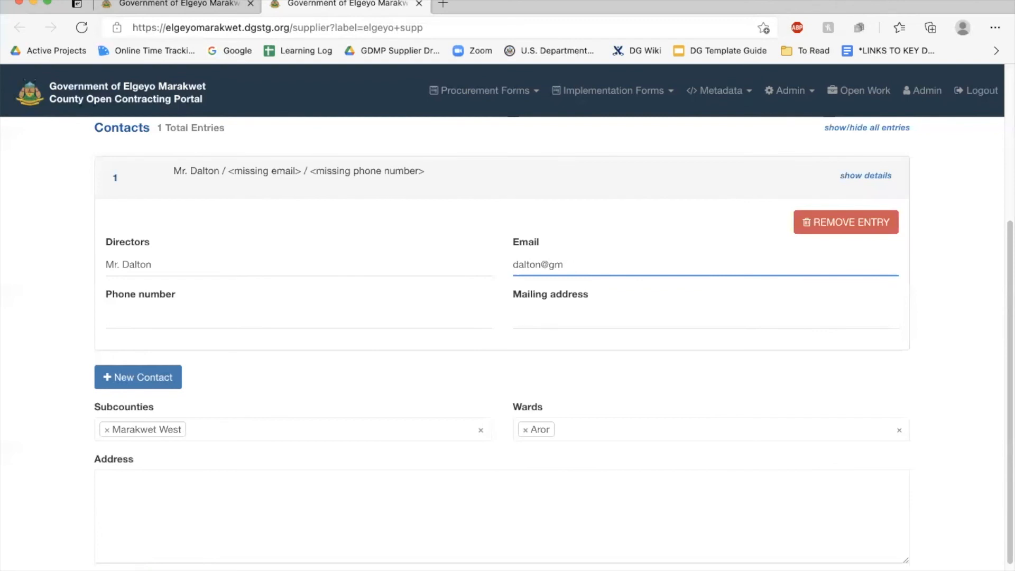
left_click(175, 320)
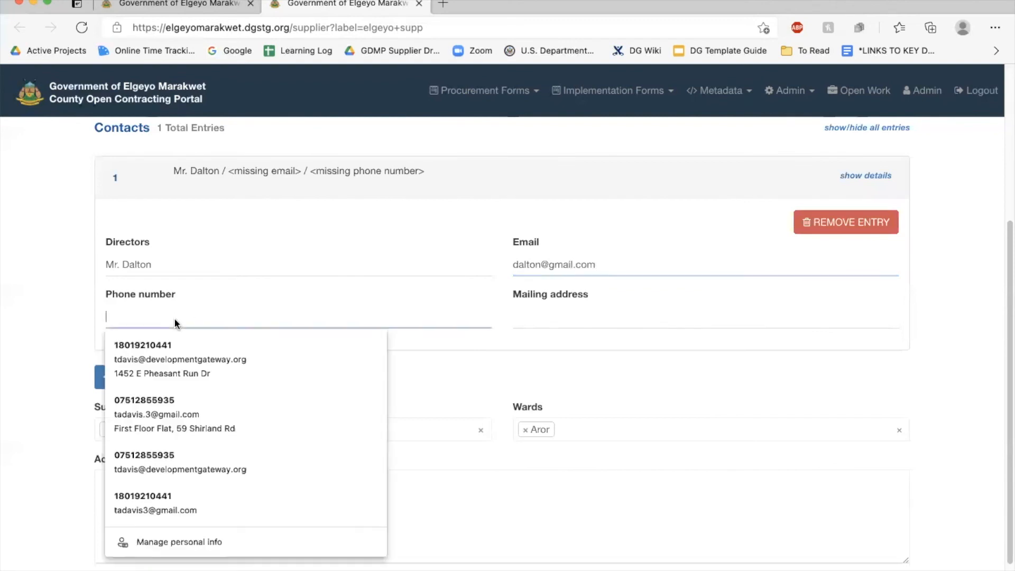
type("8015-5154")
Fill in the contact's mailing address and save the new supplier
left_click(566, 318)
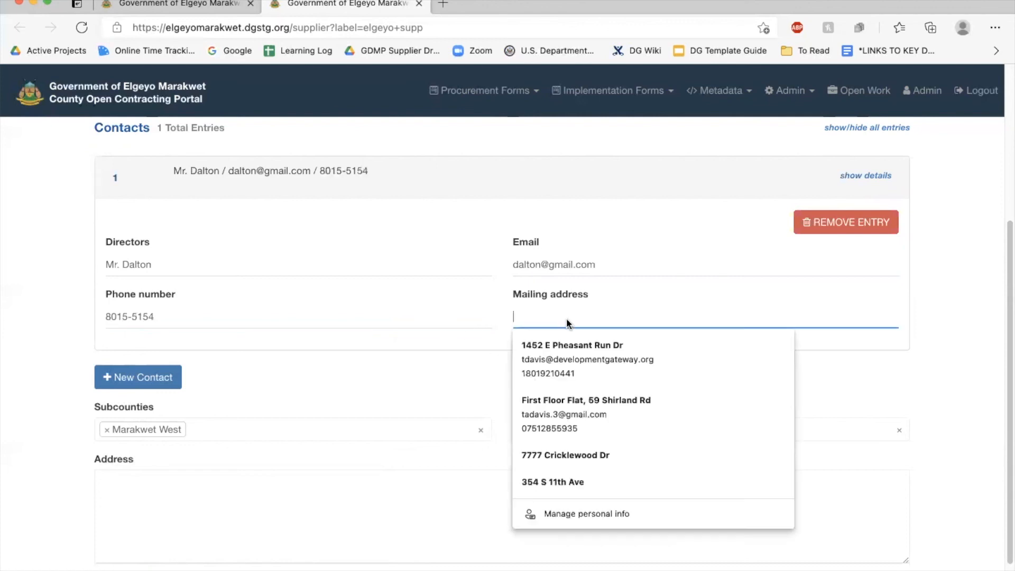
type("mailing addres")
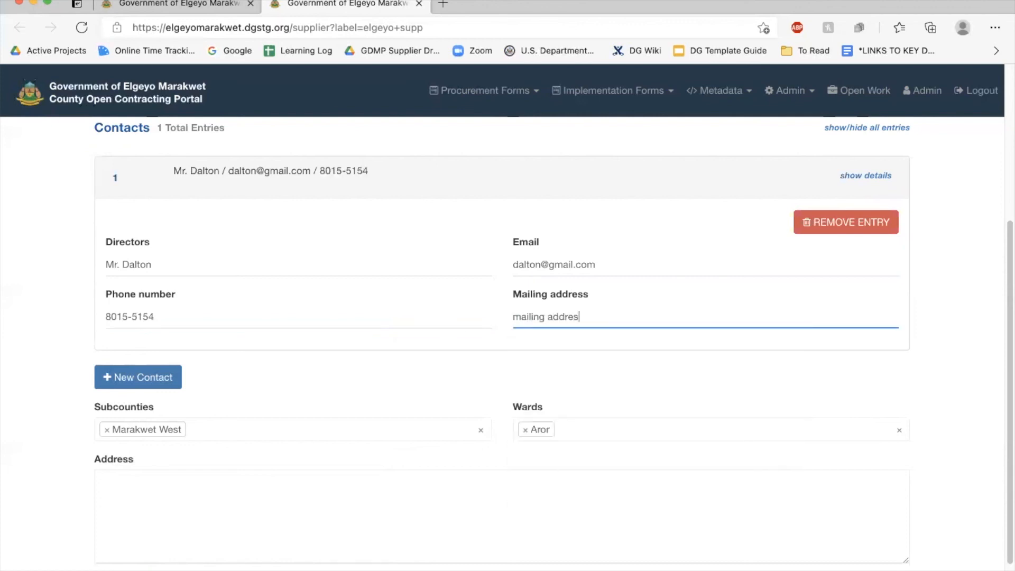
type("s")
key("BackSpace")
type(", Elgeyo Marakwet")
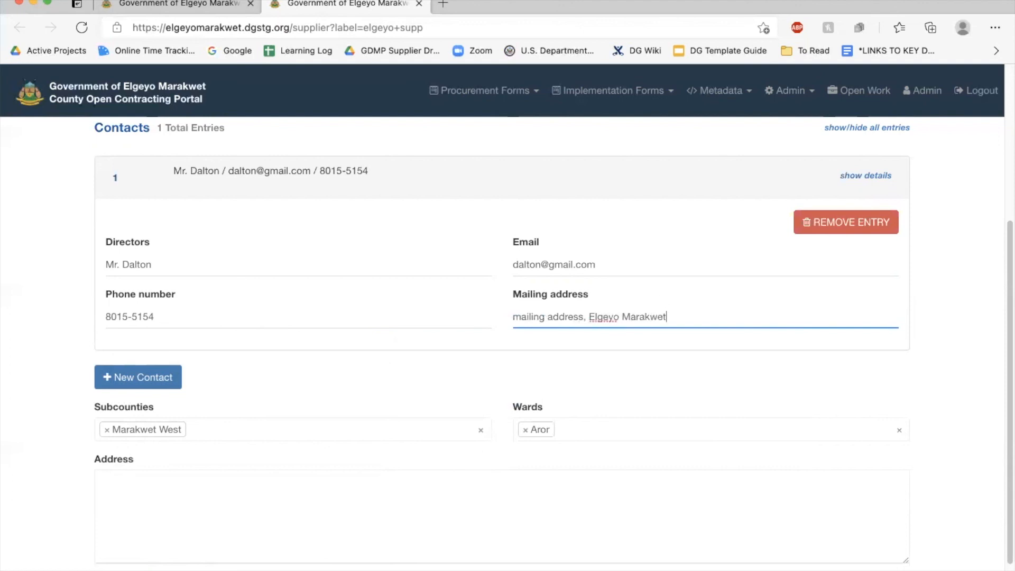
left_click(378, 359)
scroll(456, 295, "up", 4)
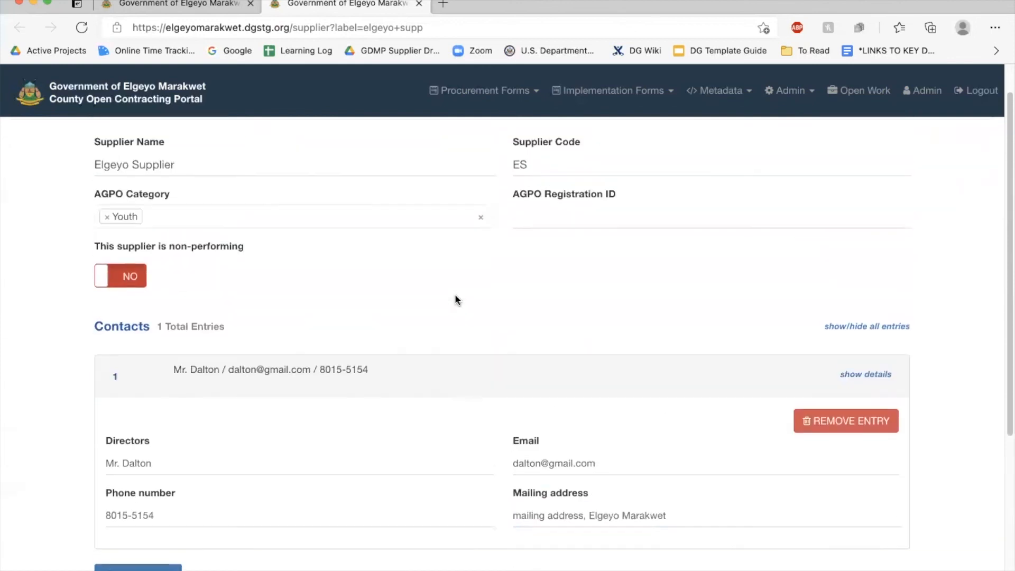
scroll(455, 295, "down", 5)
left_click(136, 531)
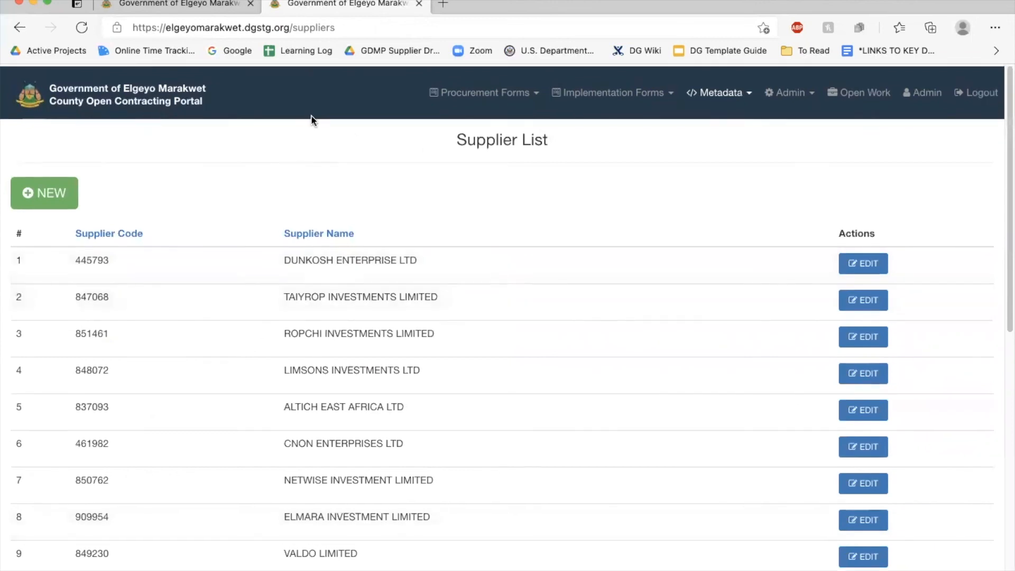
Choose Elgeyo Supplier for a new prequalification and load its existing contact as default
left_click(207, 5)
left_click(634, 208)
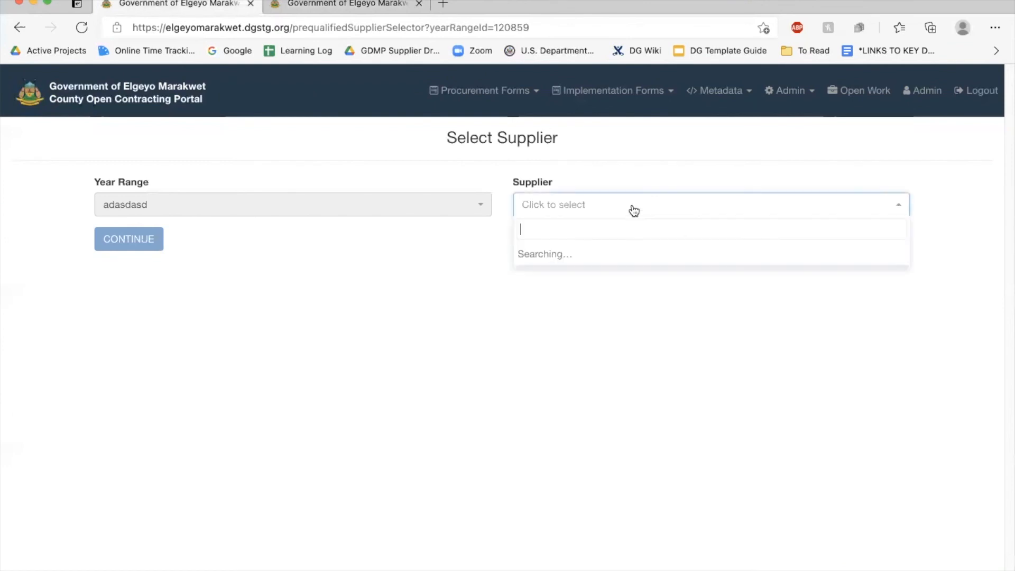
type("elge")
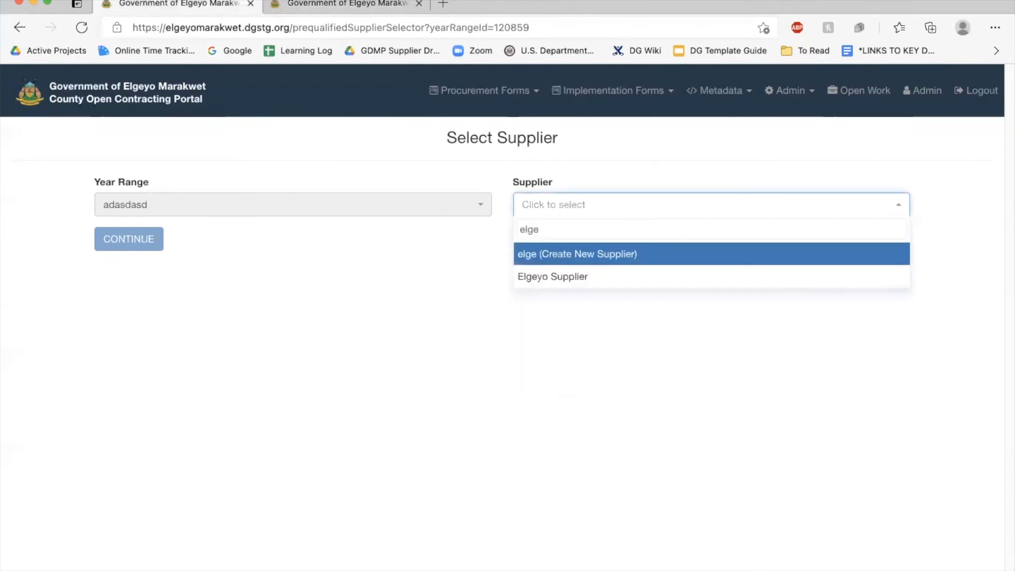
left_click(538, 277)
left_click(104, 243)
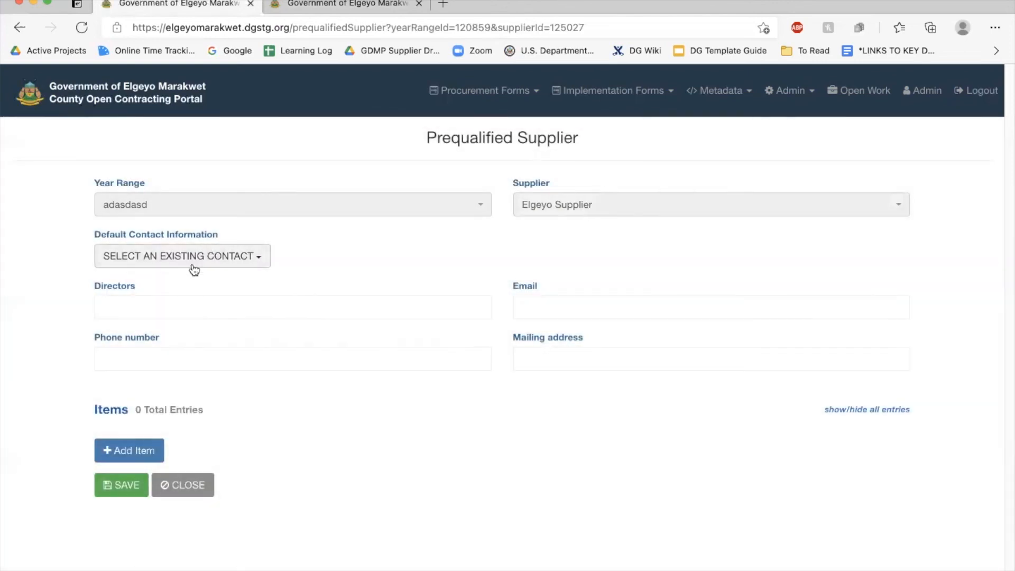
left_click(223, 257)
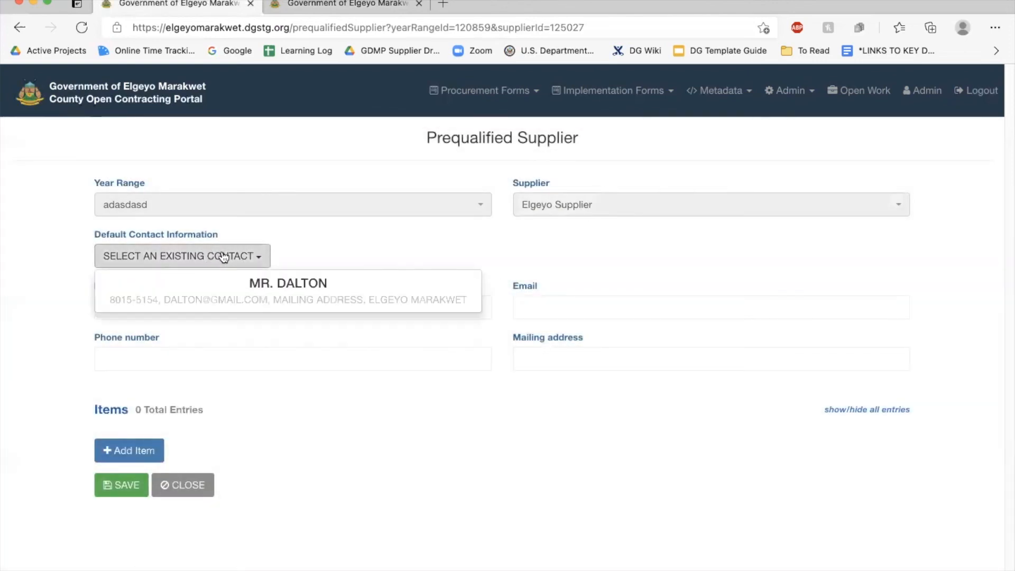
left_click(301, 293)
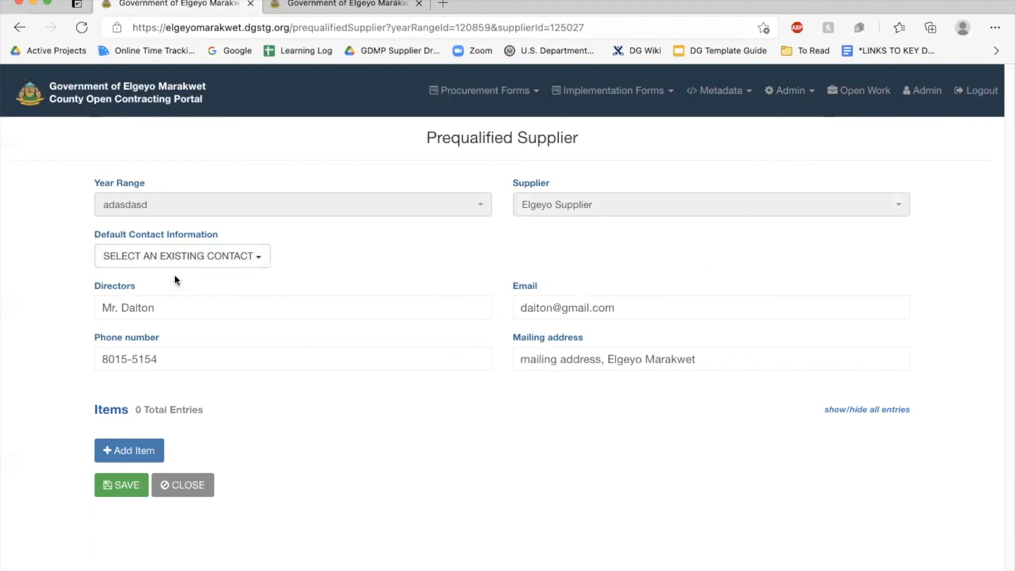
left_click(267, 257)
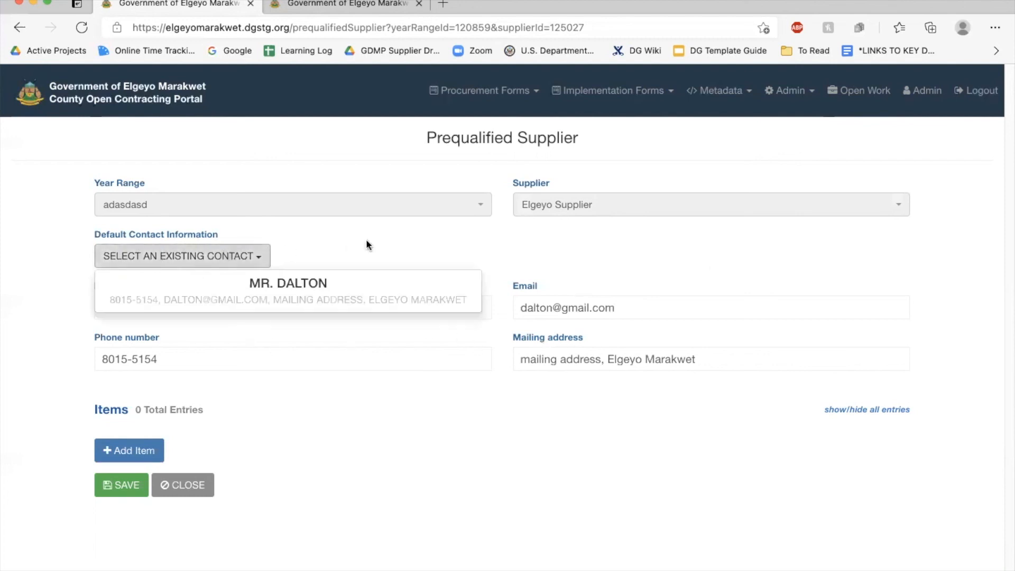
left_click(381, 231)
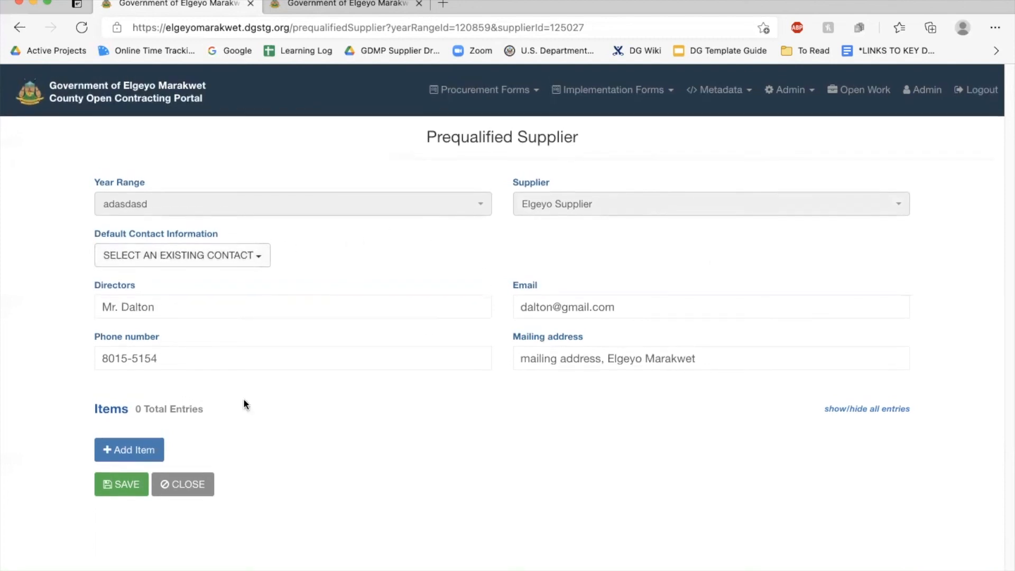
Add an EMC/PQ/adasdasd/001: Printer item using the default contact and save the record
left_click(133, 450)
left_click(283, 432)
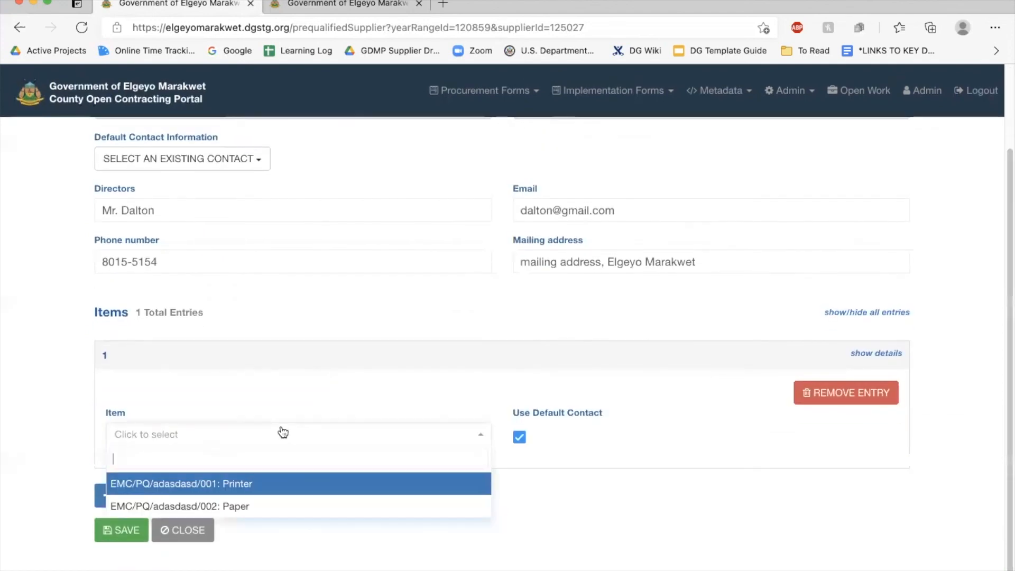
left_click(225, 484)
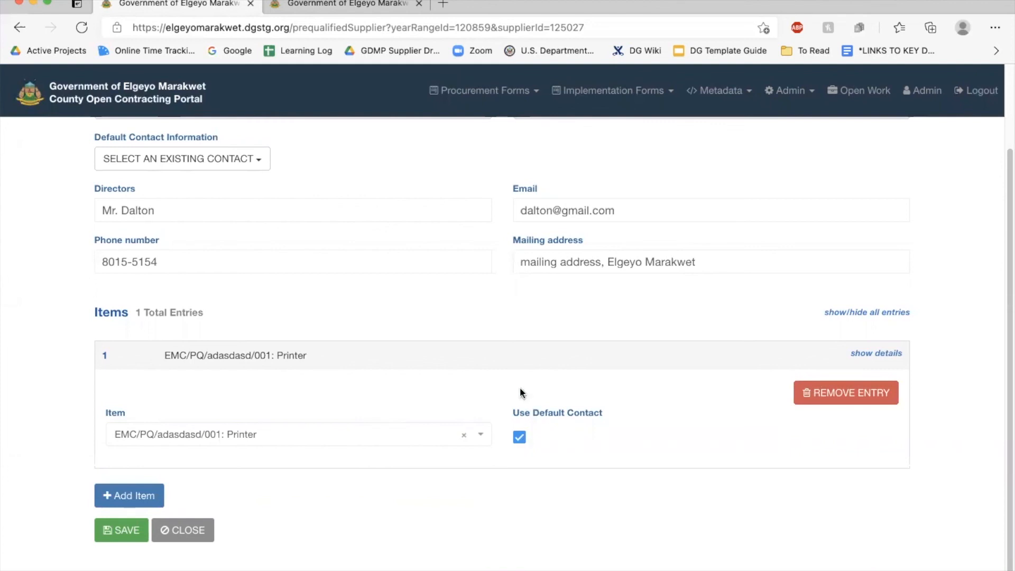
left_click(521, 438)
scroll(407, 487, "down", 2)
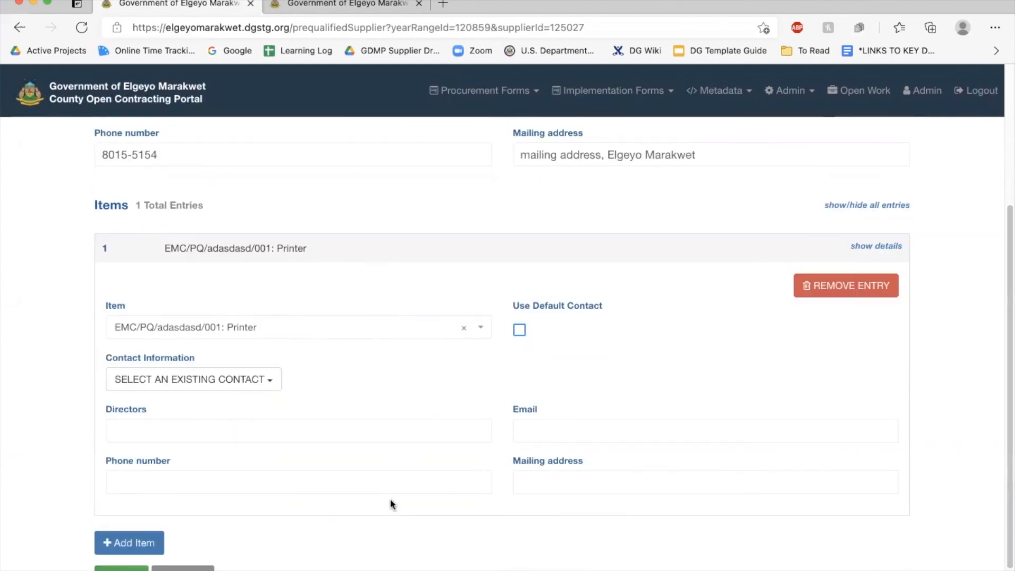
left_click(287, 431)
left_click(286, 478)
left_click(449, 402)
left_click(300, 428)
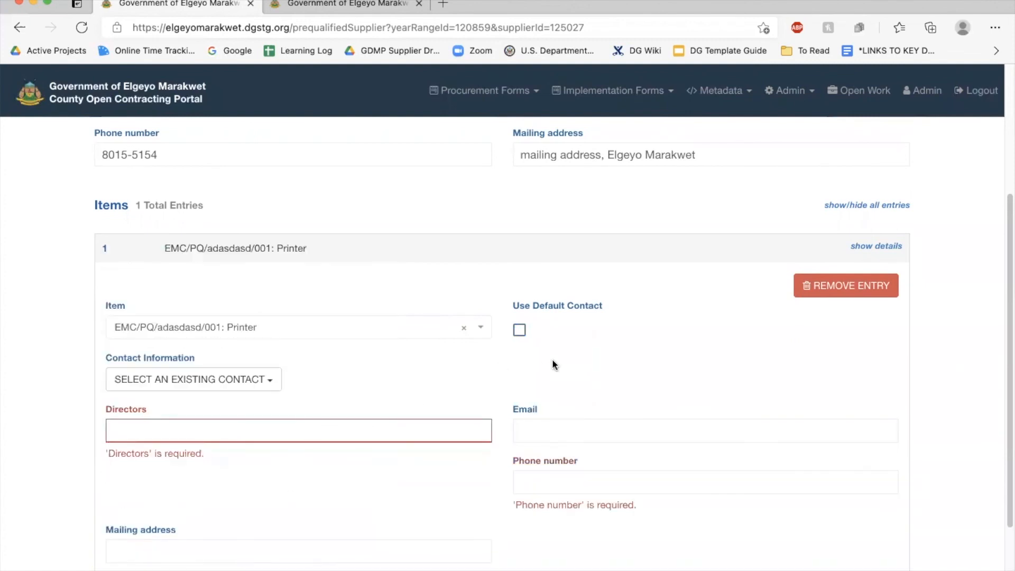
scroll(634, 321, "down", 1)
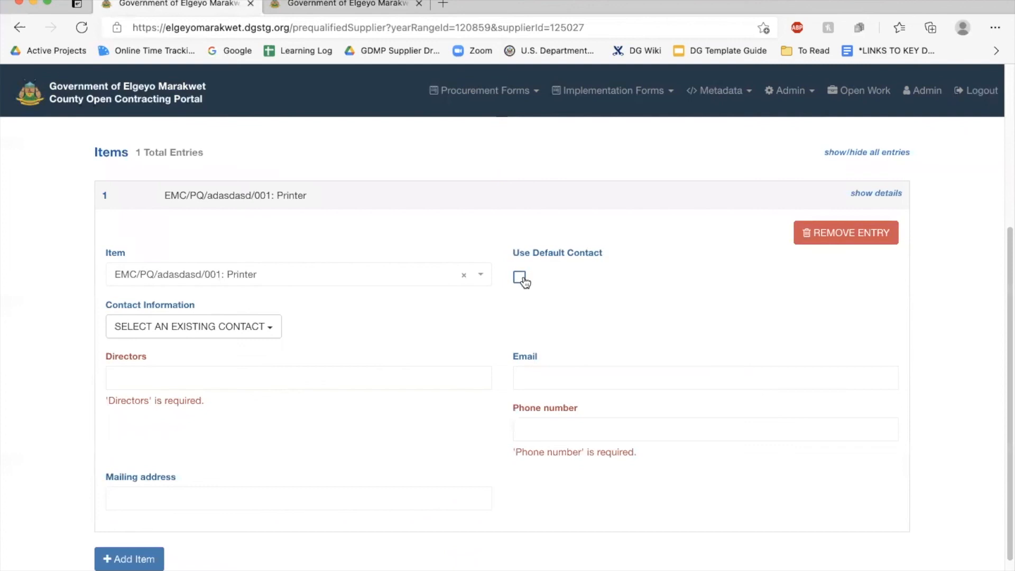
left_click(519, 276)
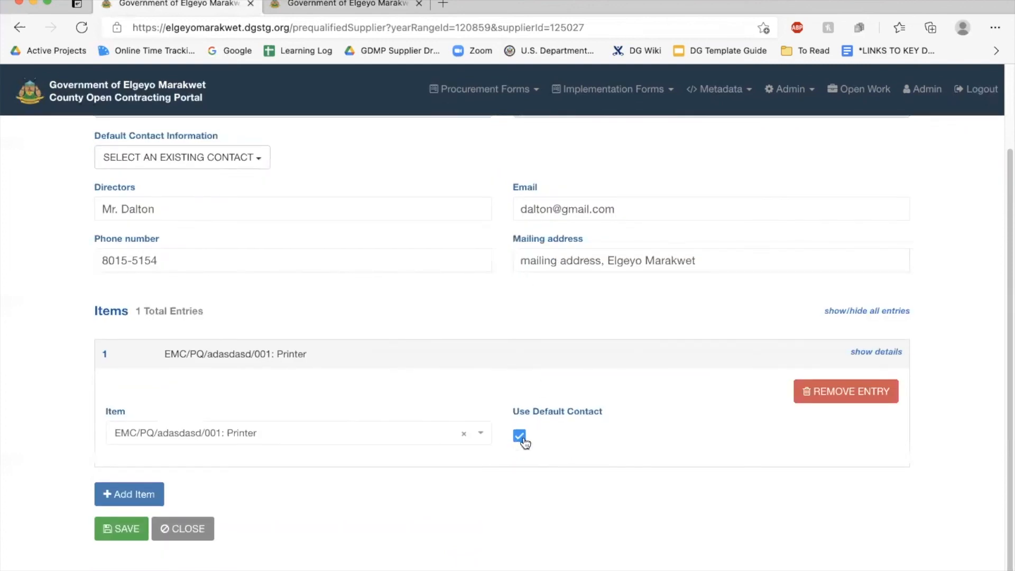
left_click(116, 532)
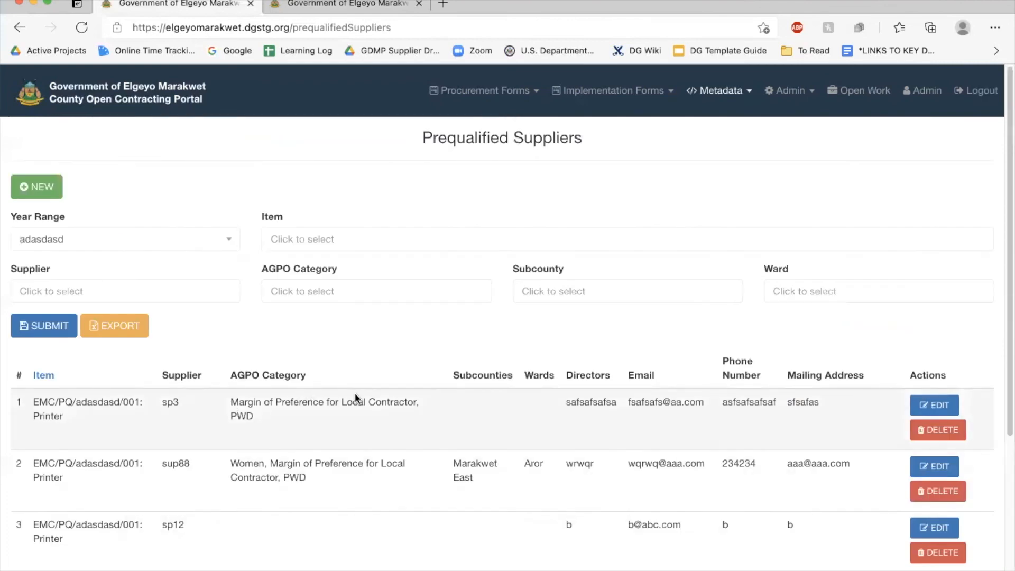
scroll(354, 392, "down", 5)
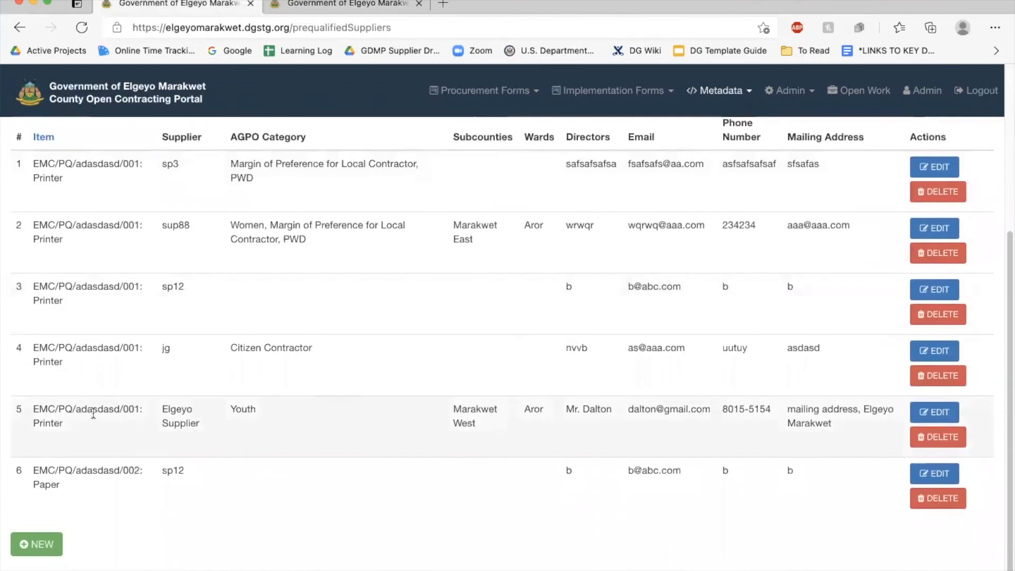
double_click(37, 423)
left_click(514, 418)
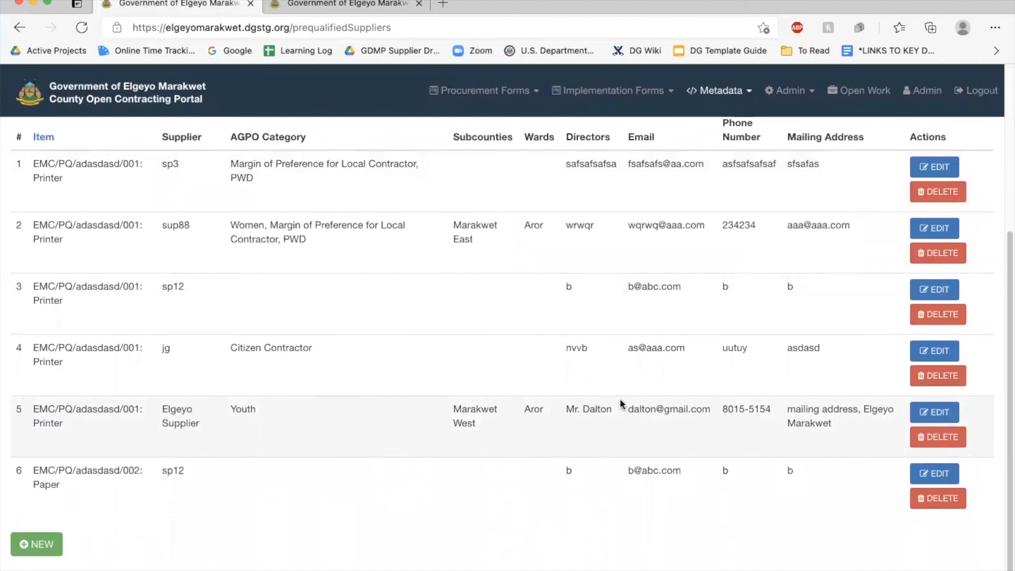
scroll(621, 402, "up", 5)
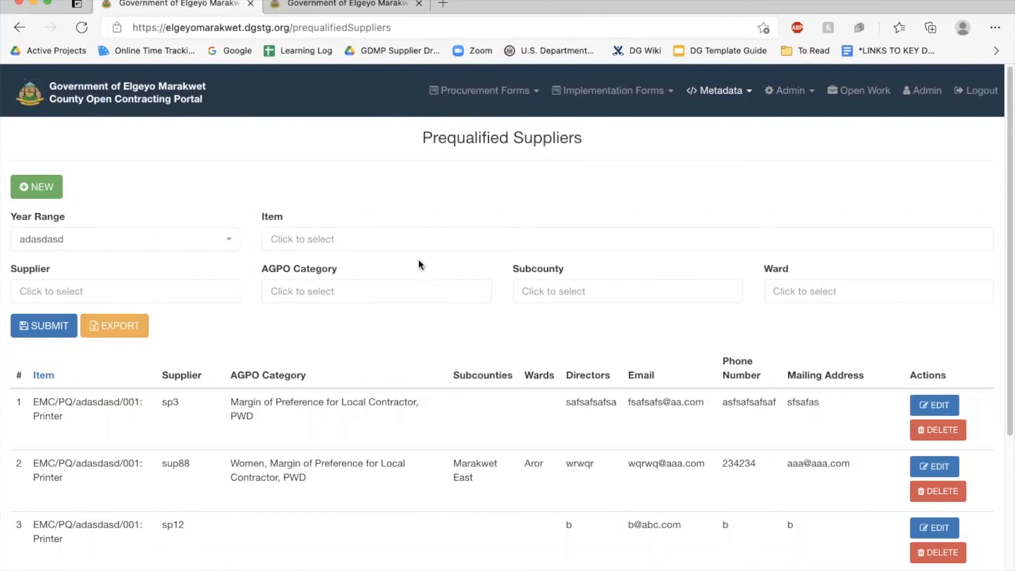
Filter Prequalified Suppliers by AGPO category Women and export the result to Excel
left_click(405, 293)
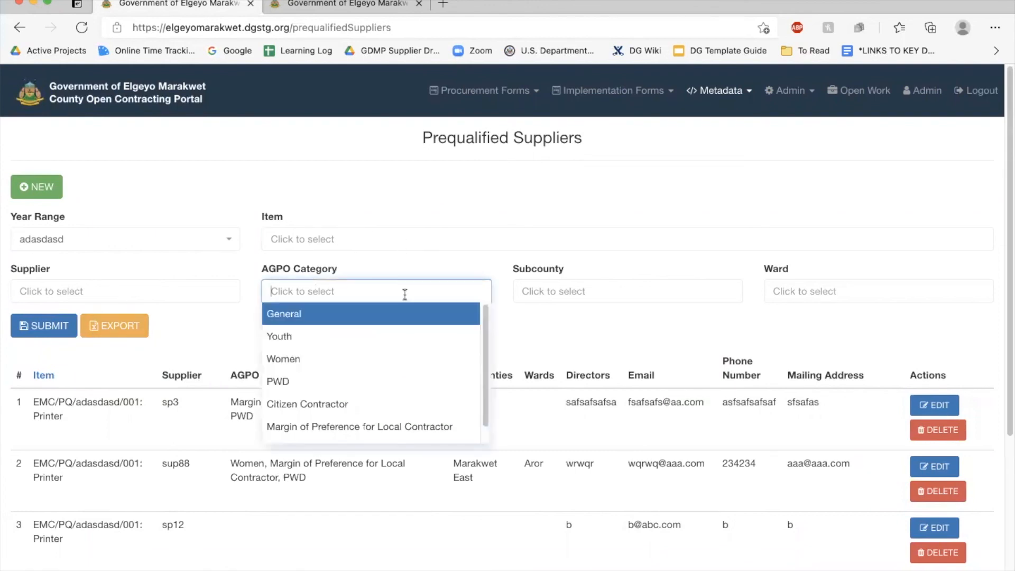
left_click(328, 358)
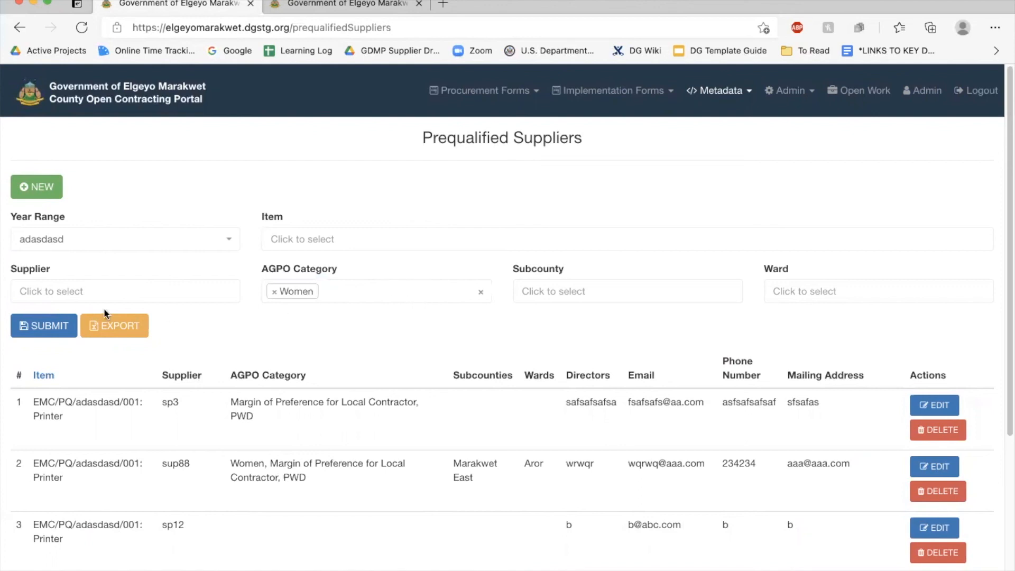
left_click(44, 325)
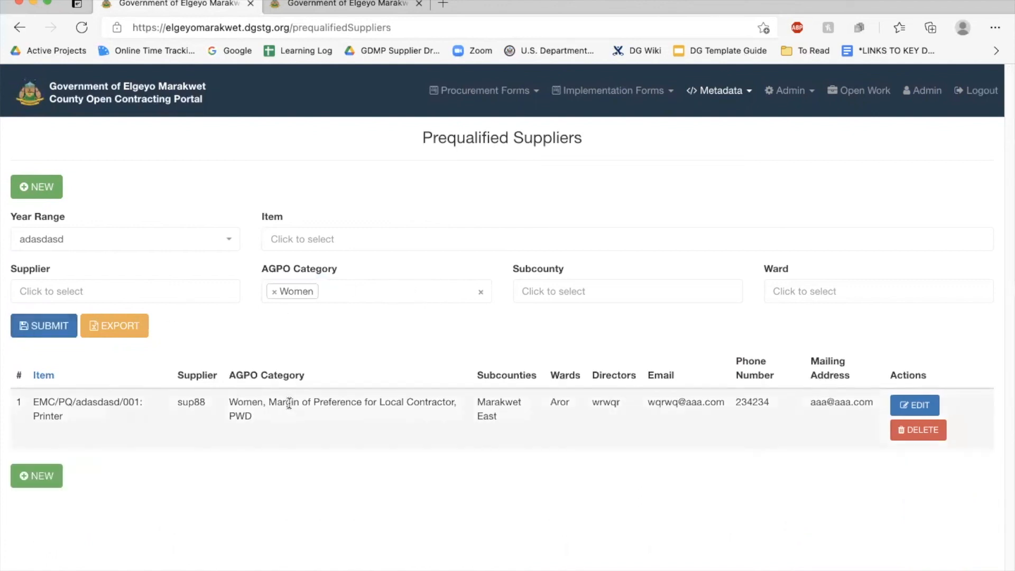
left_click(122, 332)
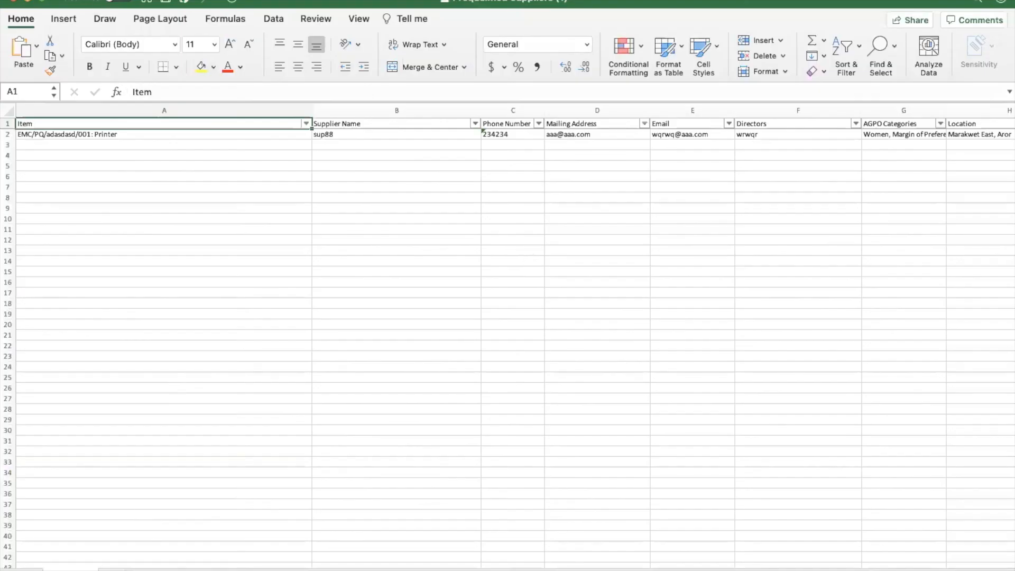
left_click(31, 1)
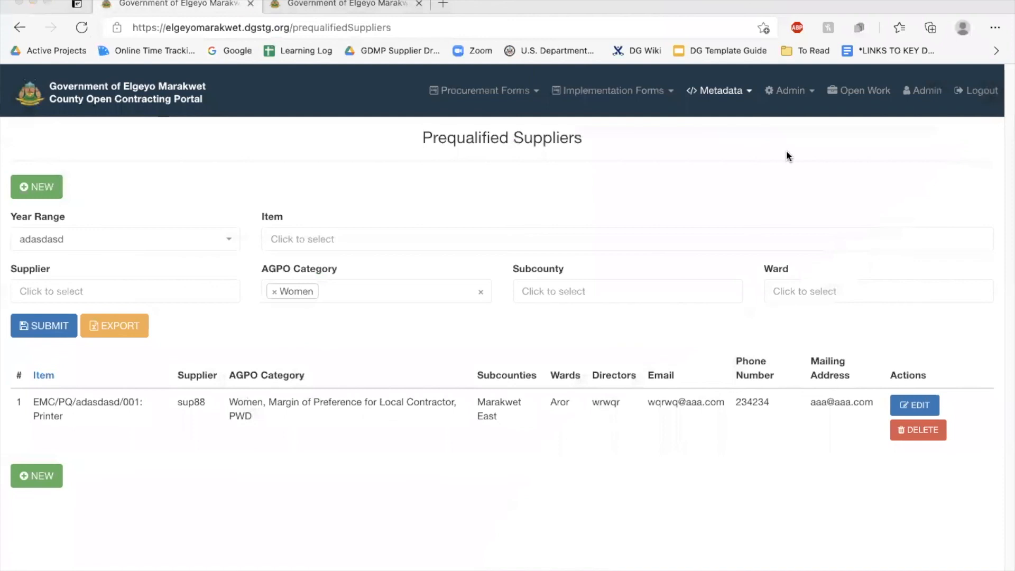